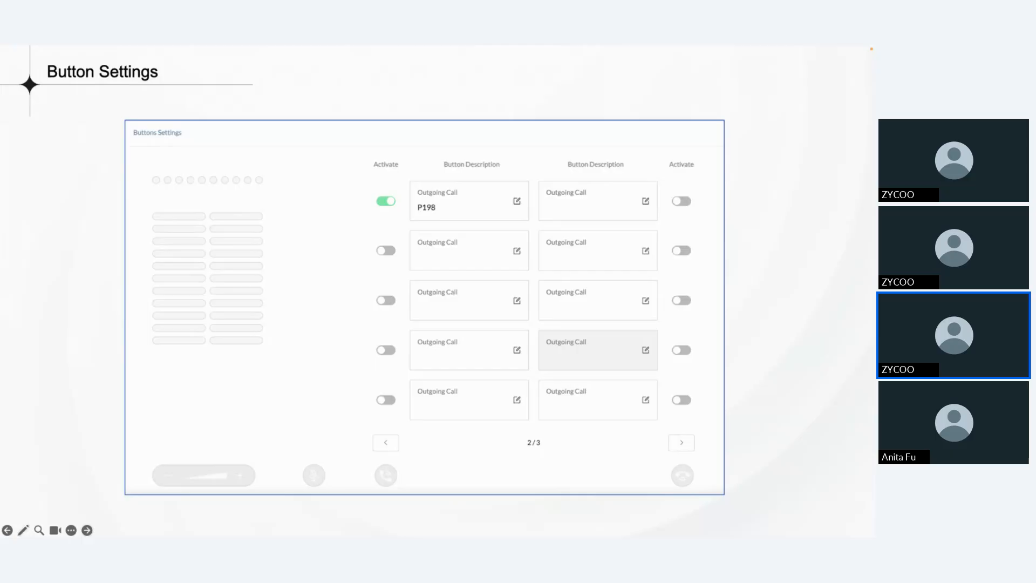
# Switch to the browser with the M100 web interface and show page 2 of the Buttons Settings.
pyautogui.hotkey('ctrl', 'Up')
pyautogui.click(268, 241)
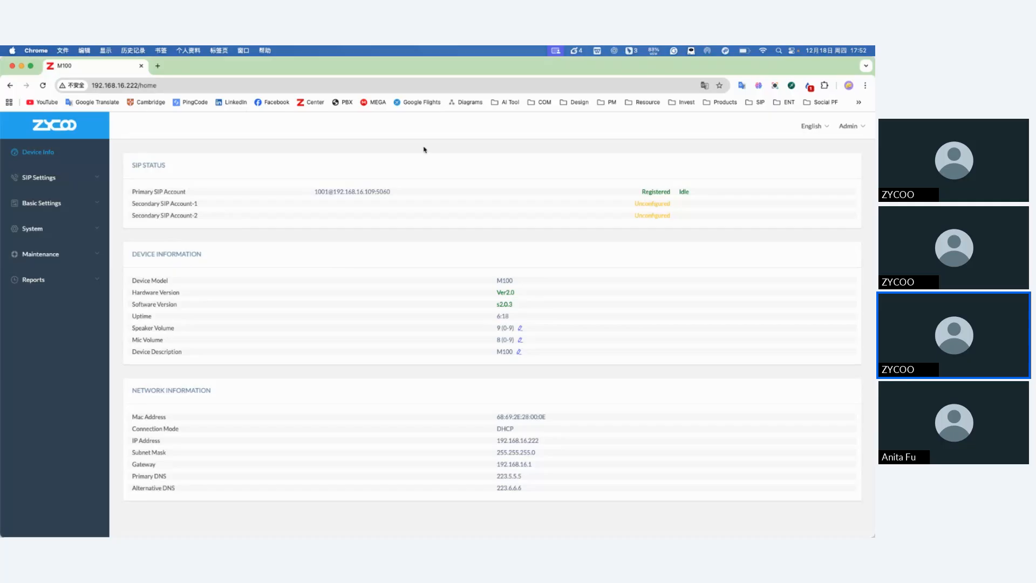
pyautogui.click(56, 205)
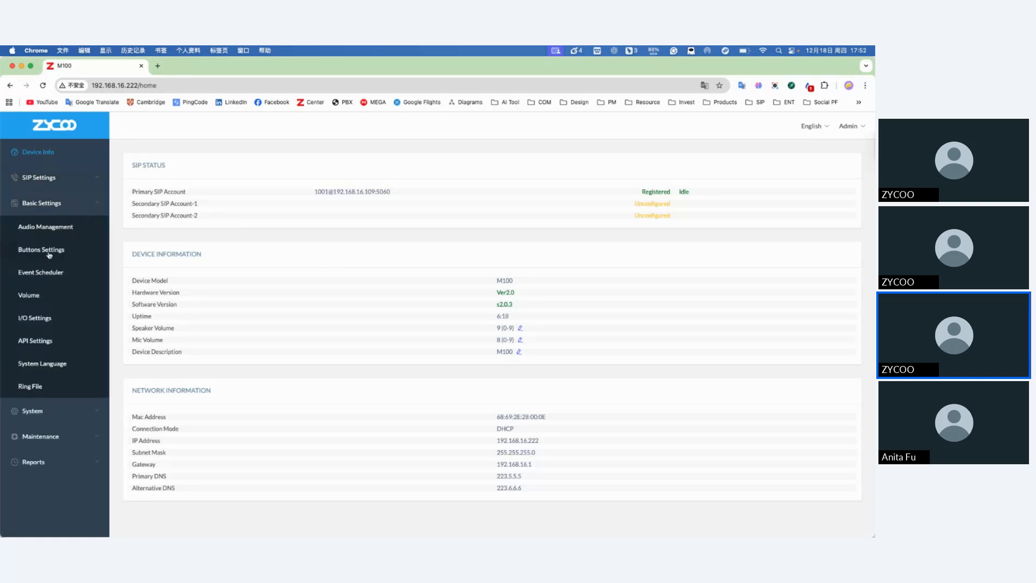
pyautogui.click(77, 253)
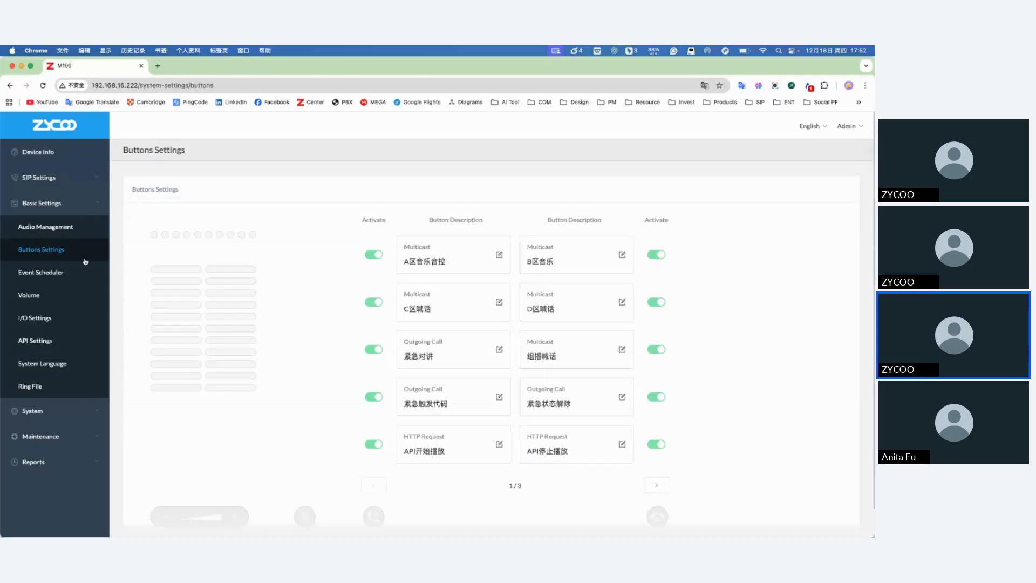
pyautogui.click(656, 485)
pyautogui.click(656, 485)
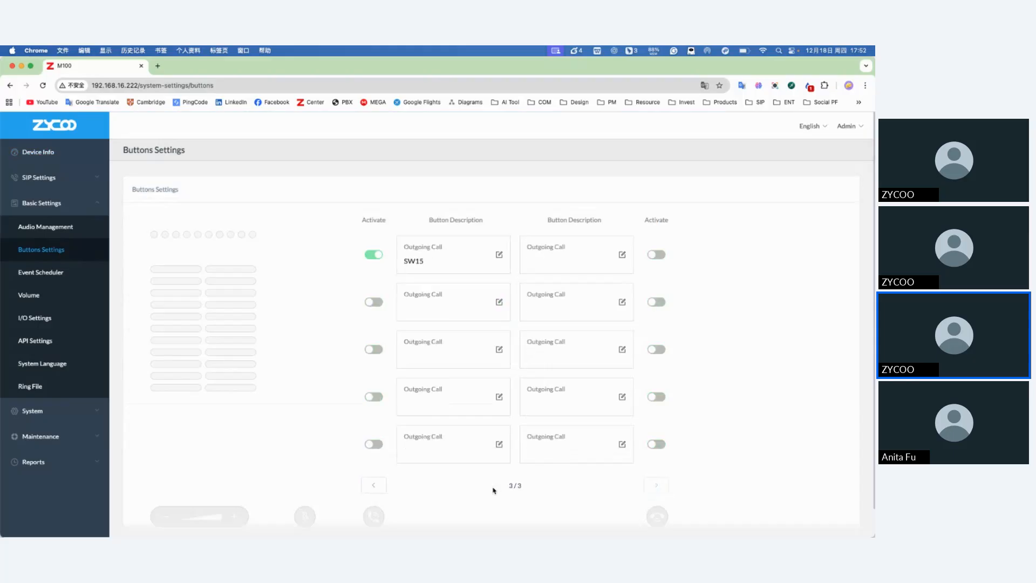
pyautogui.click(373, 485)
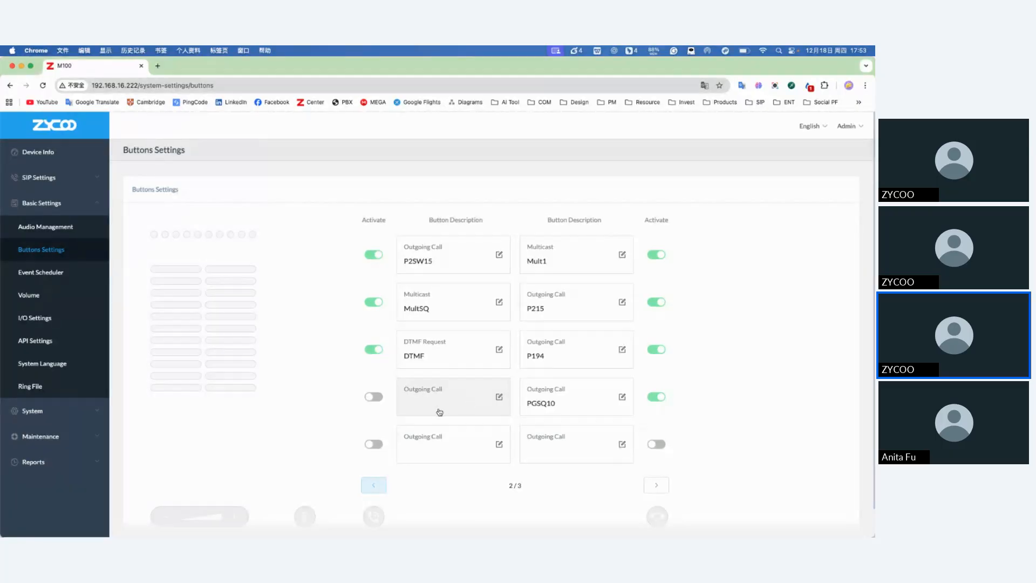
# Activate the unused button below DTMF and name it "Outgoing call to Zone 1".
pyautogui.click(442, 410)
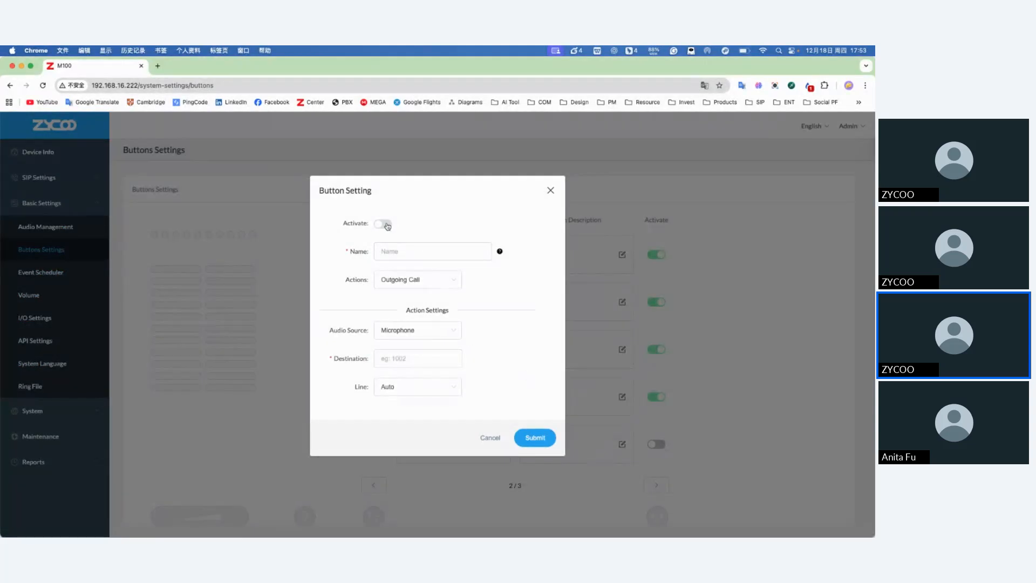
pyautogui.click(385, 223)
pyautogui.click(408, 257)
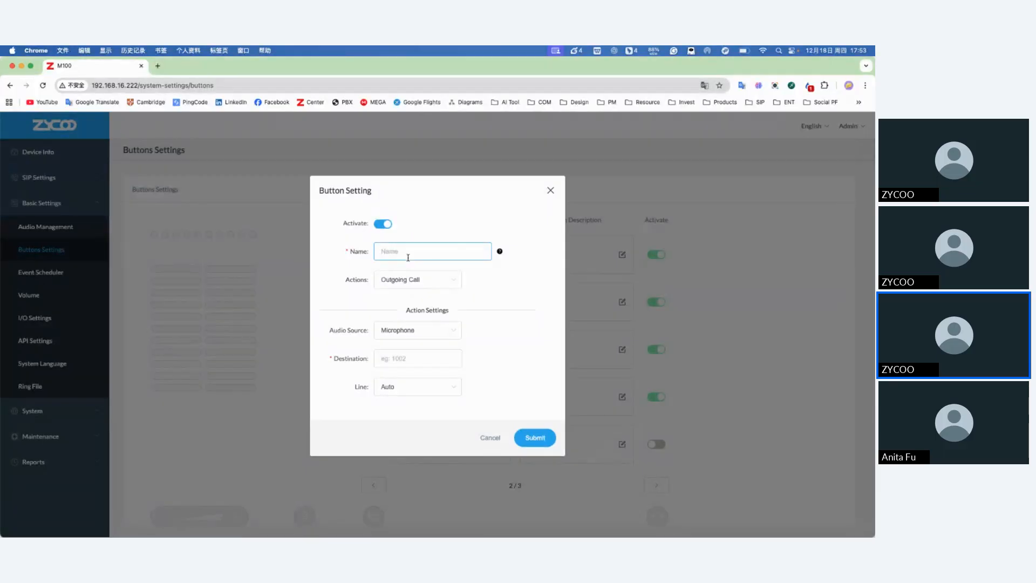
pyautogui.press('capslock')
pyautogui.write('Outg')
pyautogui.write('oing tyo')
pyautogui.press('BackSpace')
pyautogui.press('BackSpace')
pyautogui.press('BackSpace')
pyautogui.press('BackSpace')
pyautogui.write('call to Zone 1')
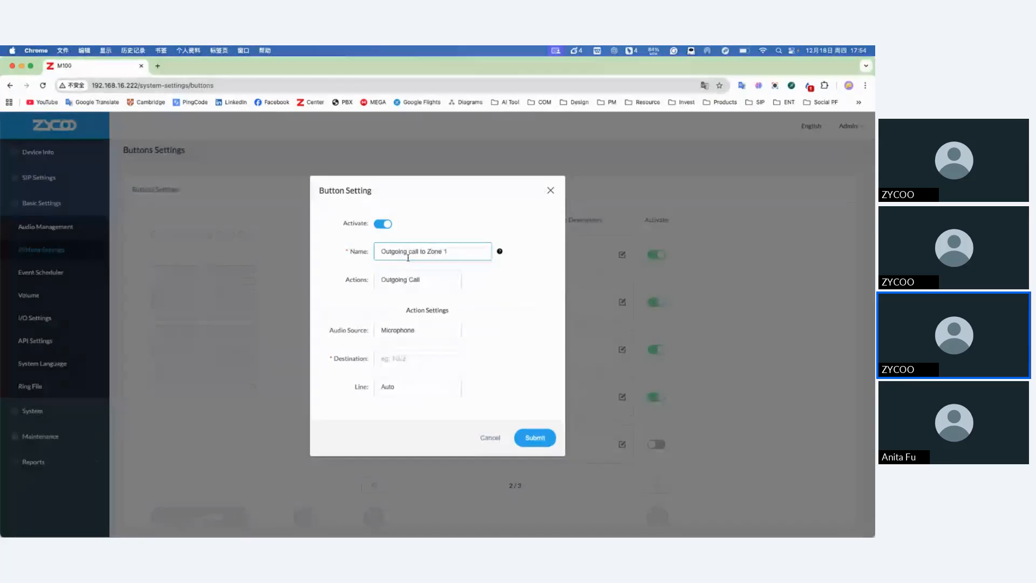
pyautogui.click(472, 292)
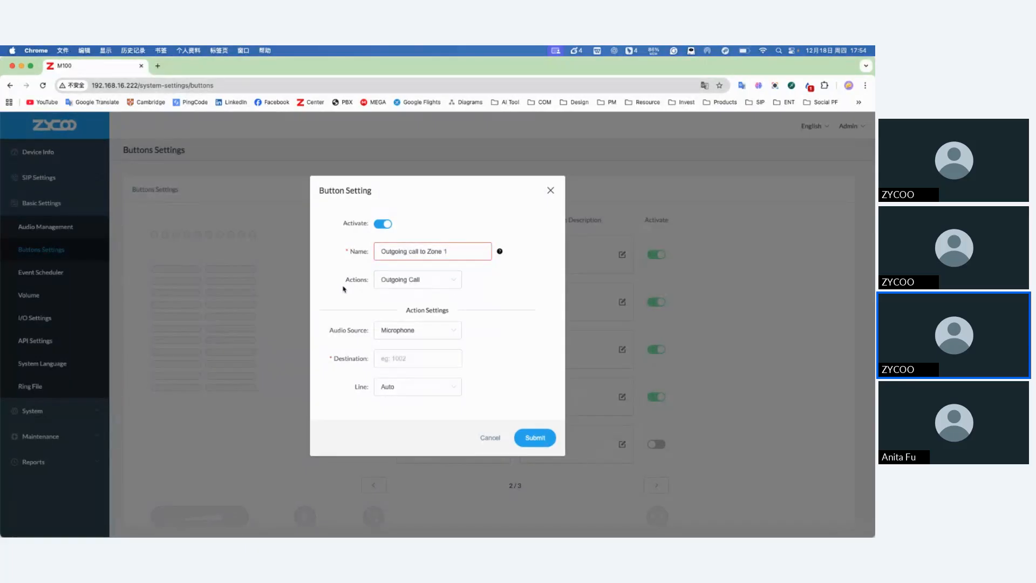
# Reselect Outgoing Call as the action, and switch the audio source to Audio input and back to Microphone.
pyautogui.click(387, 284)
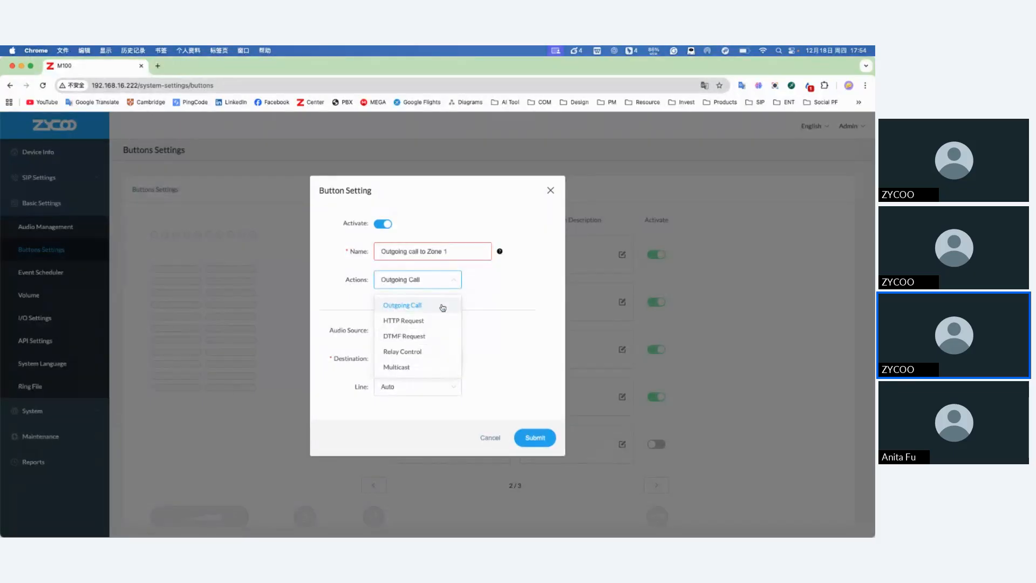
pyautogui.click(439, 303)
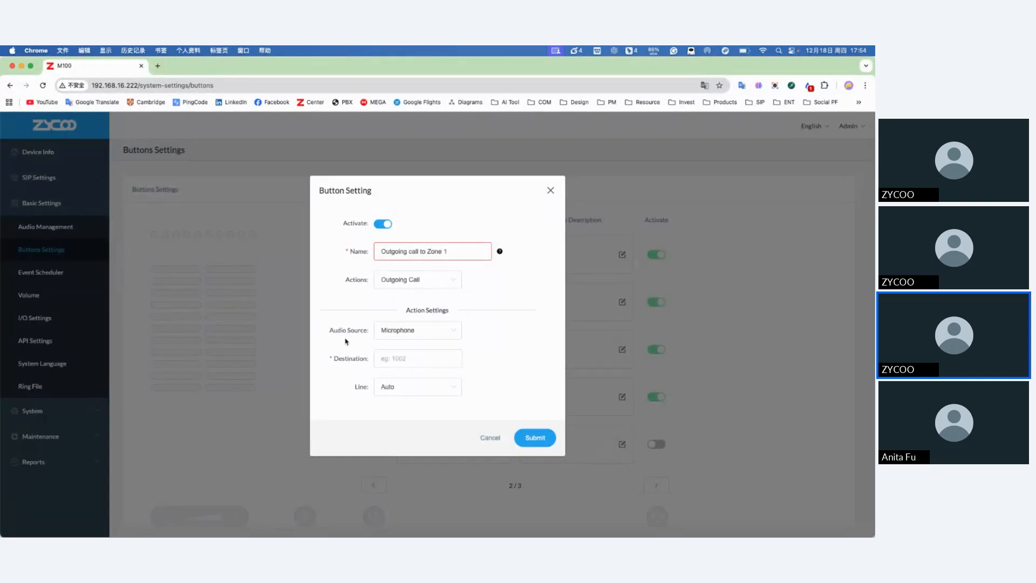
pyautogui.click(451, 334)
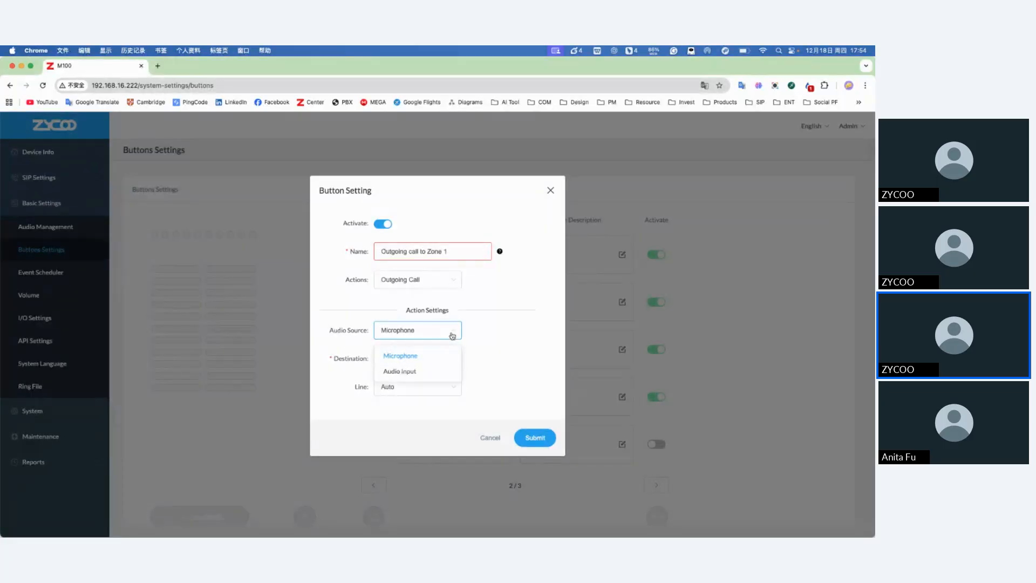
pyautogui.click(428, 372)
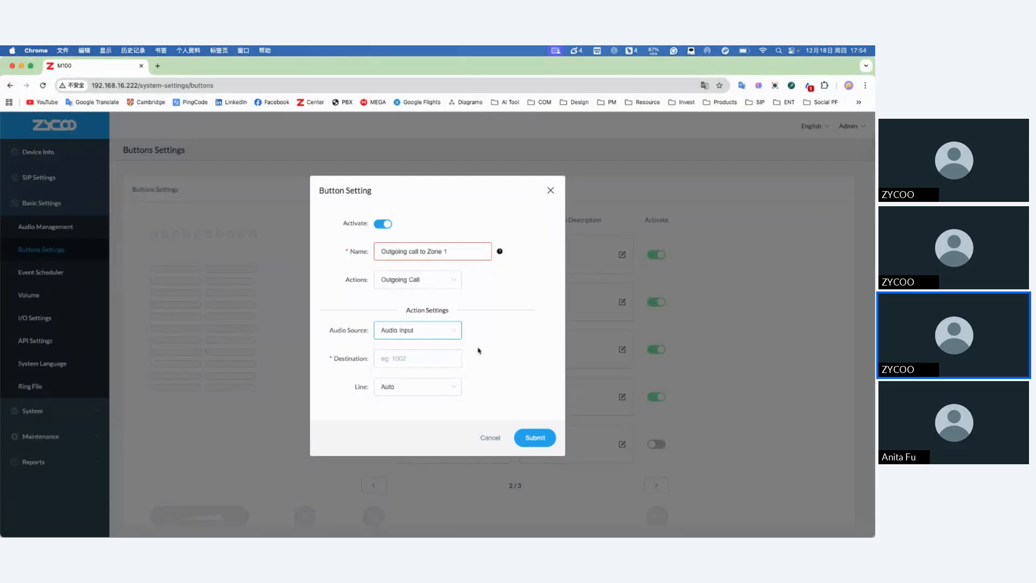
pyautogui.click(449, 335)
pyautogui.click(400, 352)
# Set the outgoing call's destination to 1005 and its line to Master SIP Account.
pyautogui.click(397, 356)
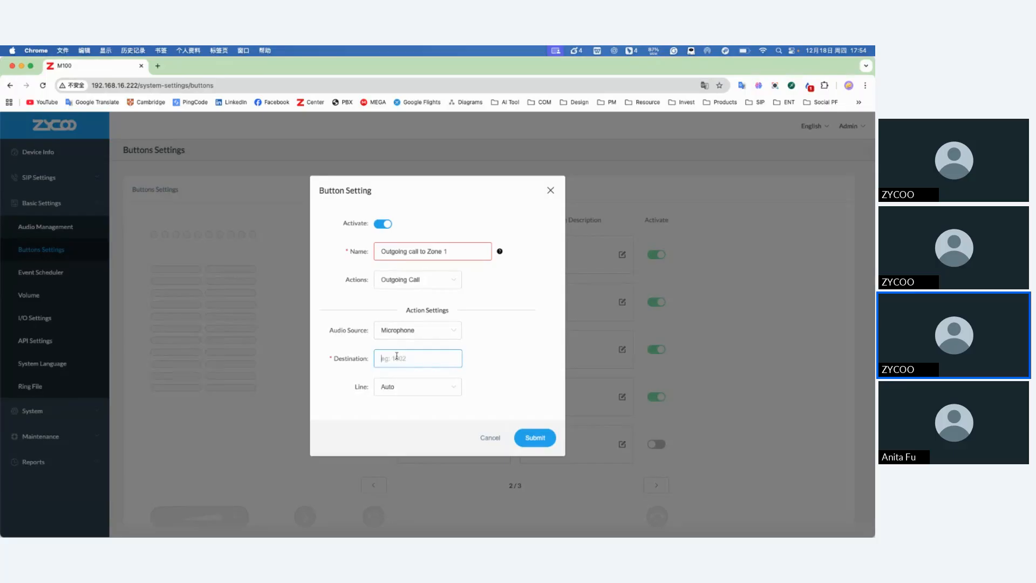
pyautogui.write('1005')
pyautogui.click(438, 375)
pyautogui.click(415, 392)
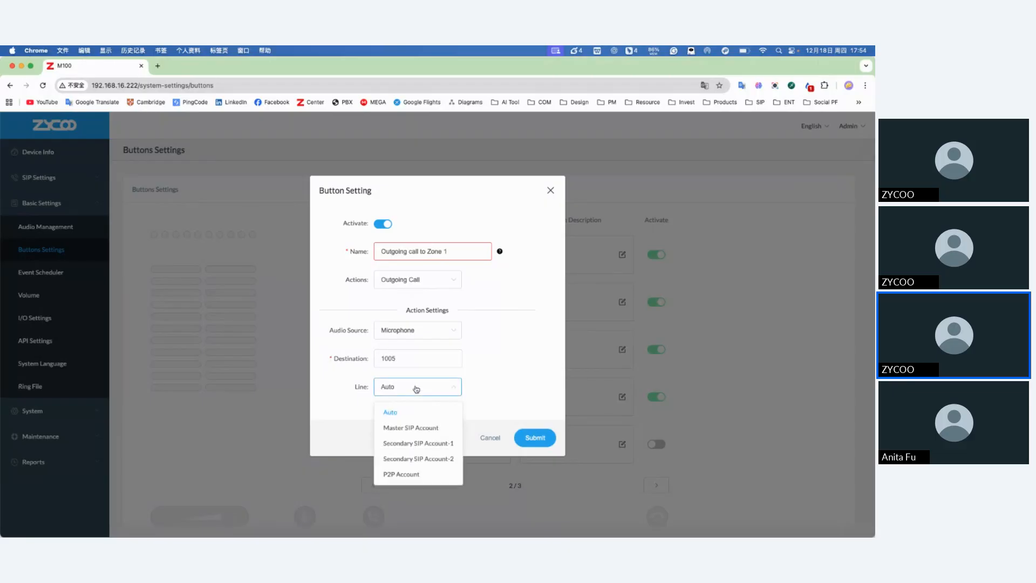
pyautogui.click(422, 427)
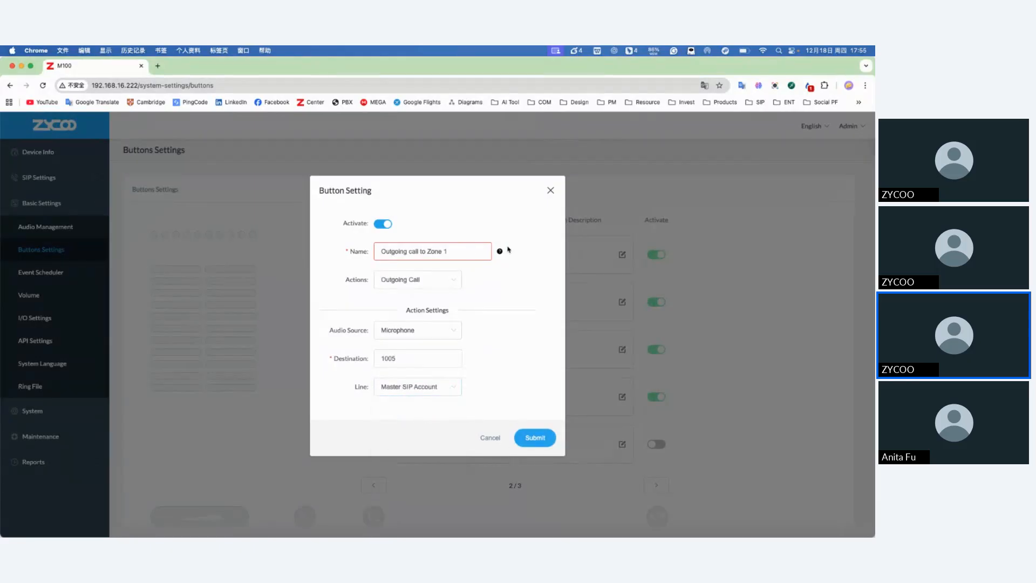
# Replace the button's name with 111 and submit the button settings.
pyautogui.click(421, 252)
pyautogui.press('BackSpace')
pyautogui.press('BackSpace')
pyautogui.press('BackSpace')
pyautogui.press('BackSpace')
pyautogui.press('BackSpace')
pyautogui.press('BackSpace')
pyautogui.press('BackSpace')
pyautogui.press('BackSpace')
pyautogui.press('BackSpace')
pyautogui.press('BackSpace')
pyautogui.press('BackSpace')
pyautogui.press('BackSpace')
pyautogui.press('BackSpace')
pyautogui.press('BackSpace')
pyautogui.click(454, 279)
pyautogui.click(419, 247)
pyautogui.press('BackSpace')
pyautogui.press('BackSpace')
pyautogui.press('BackSpace')
pyautogui.write('1')
pyautogui.press('BackSpace')
pyautogui.press('BackSpace')
pyautogui.press('BackSpace')
pyautogui.press('BackSpace')
pyautogui.press('BackSpace')
pyautogui.write('111')
pyautogui.click(446, 279)
pyautogui.click(536, 283)
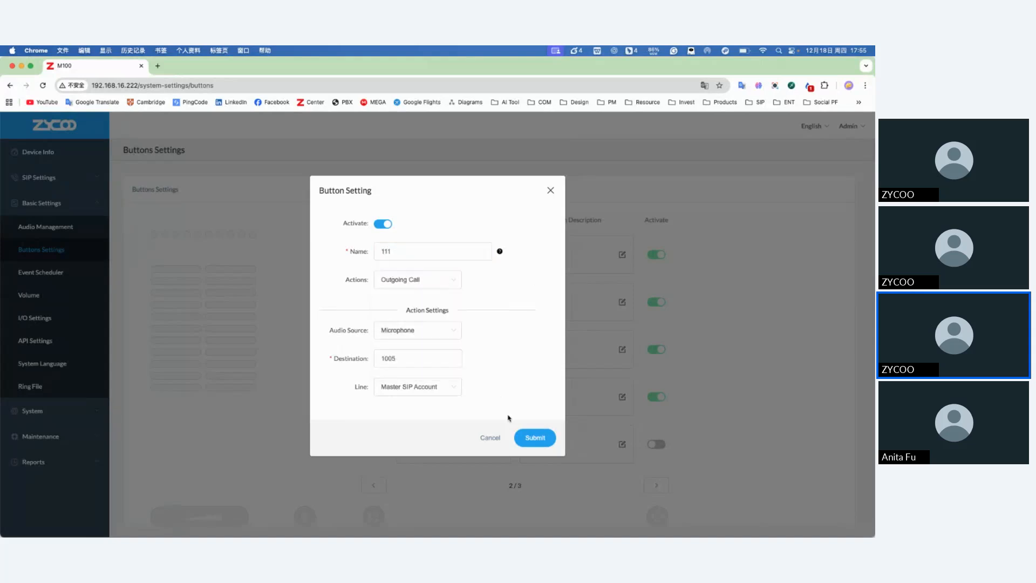
pyautogui.click(533, 436)
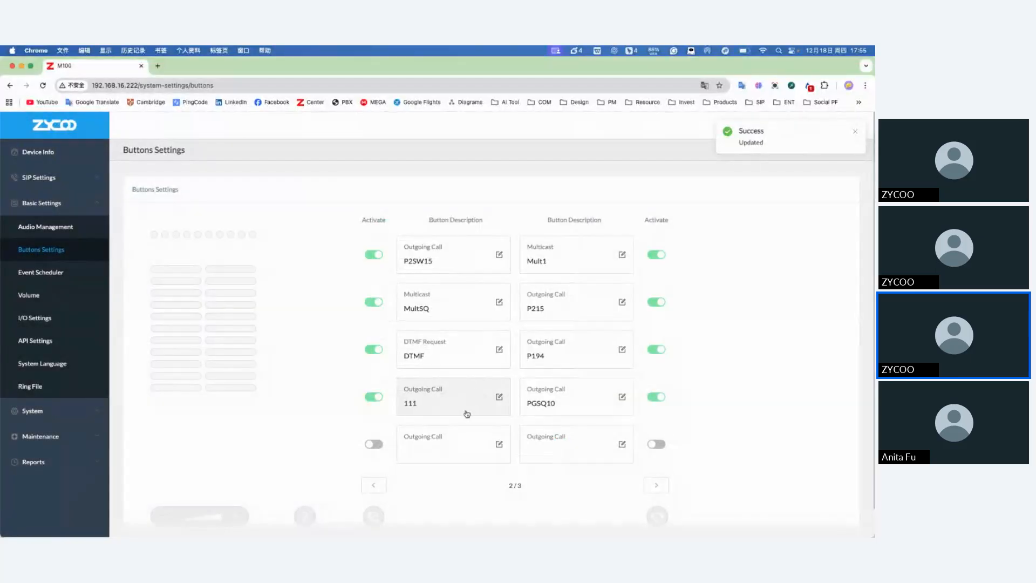
# Try the HTTP Request action on the unused button below 111, and cancel the settings.
pyautogui.click(436, 458)
pyautogui.click(430, 286)
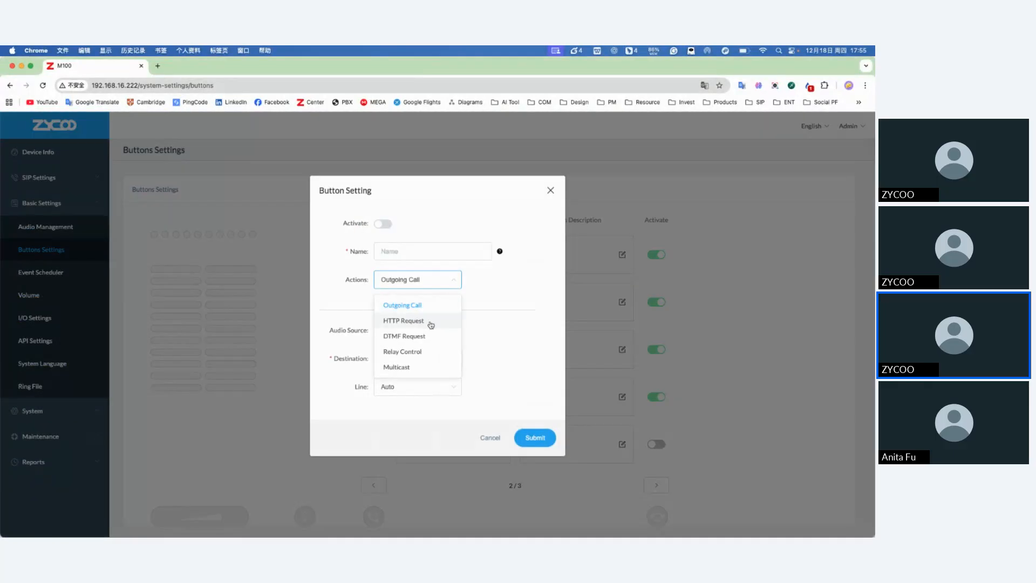
pyautogui.click(430, 322)
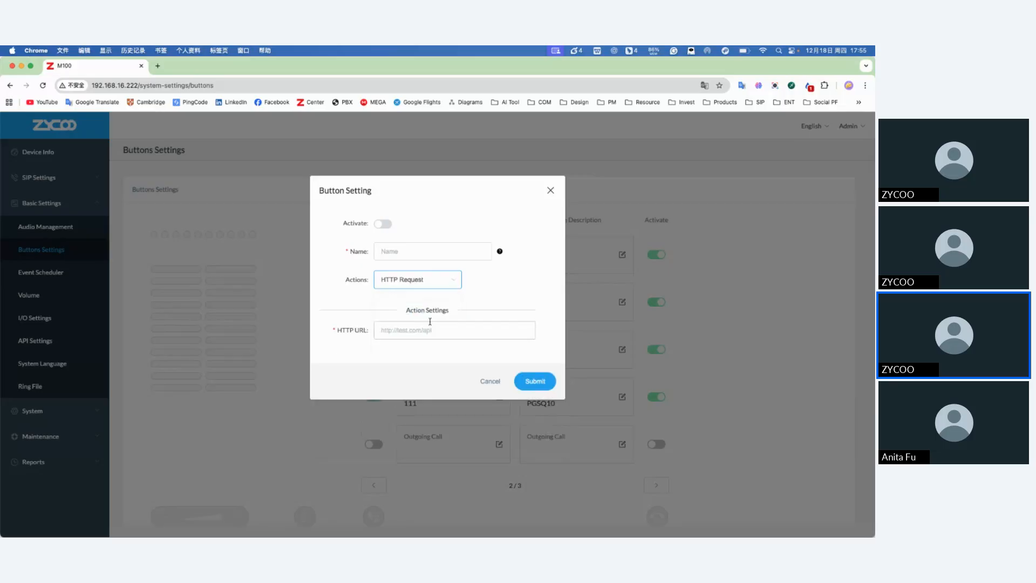
pyautogui.click(455, 331)
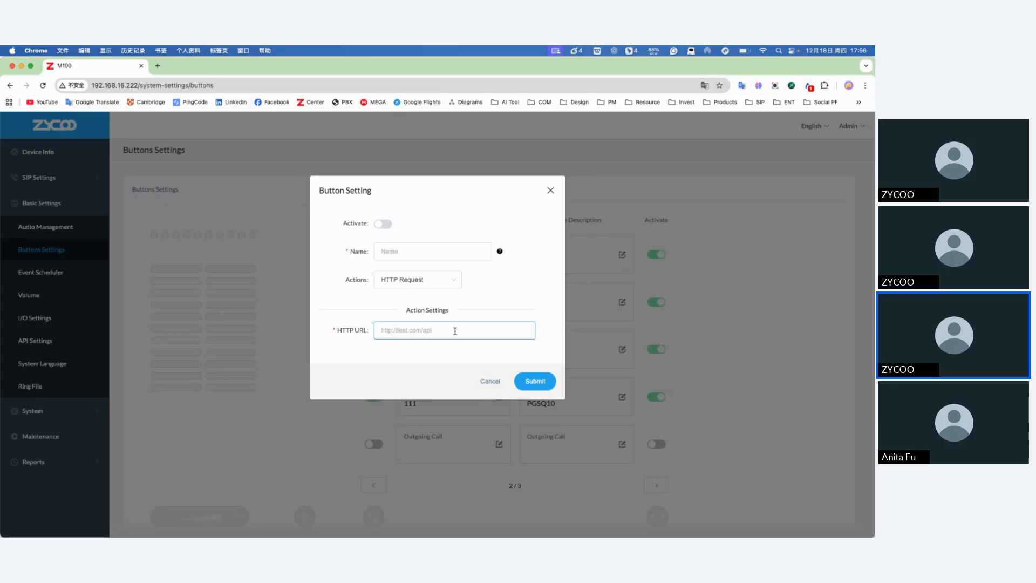
pyautogui.click(500, 386)
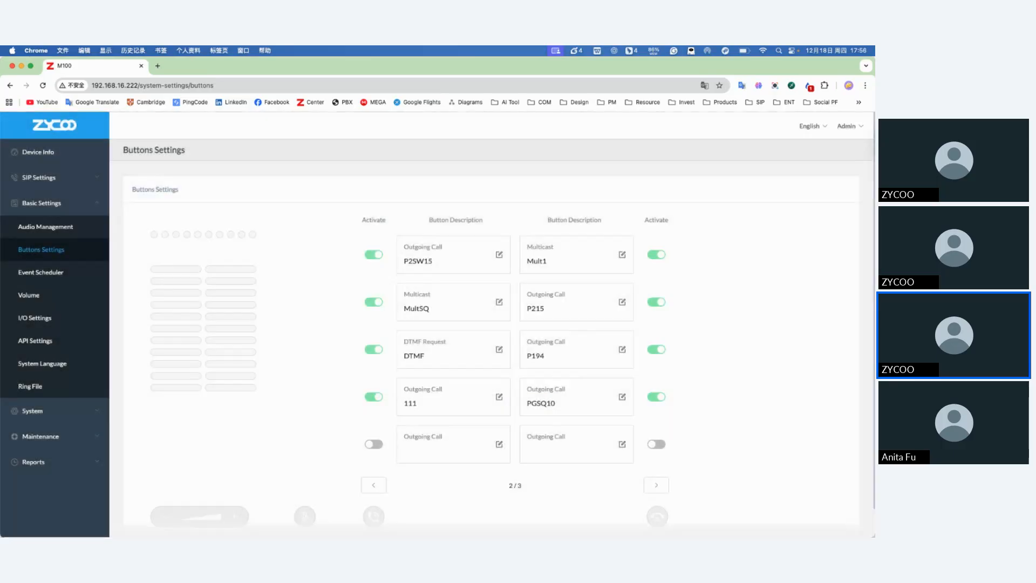
pyautogui.hotkey('ctrl', 'Up')
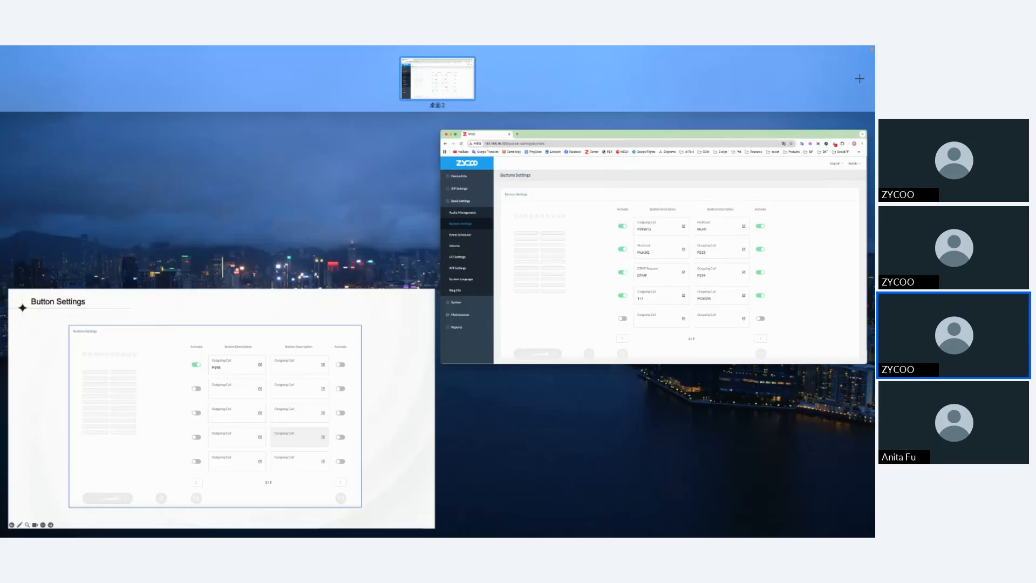
pyautogui.click(221, 408)
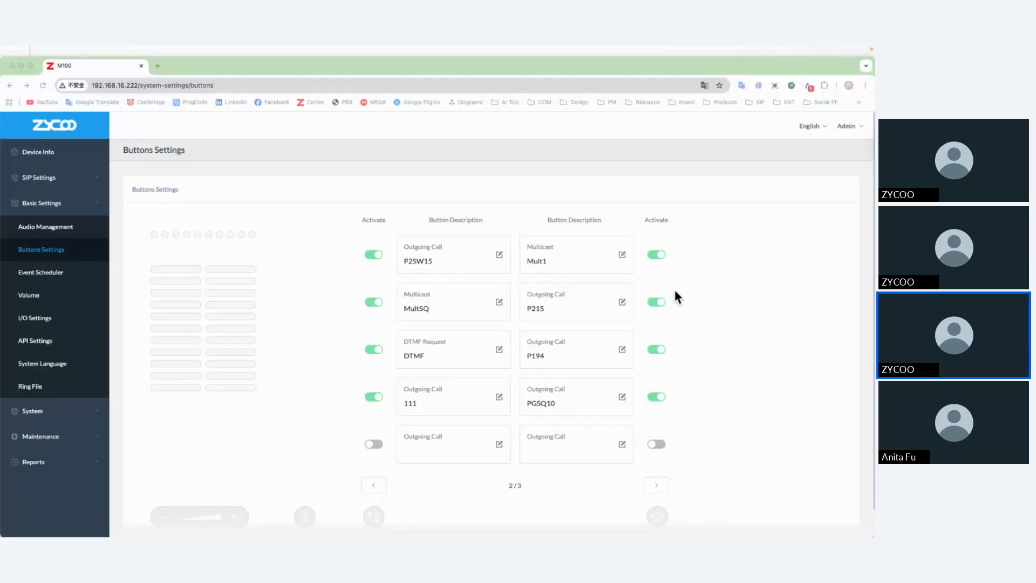
# Open the settings of the unused button below 111 and set its action to DTMF Request with code *1.
pyautogui.click(468, 460)
pyautogui.click(467, 460)
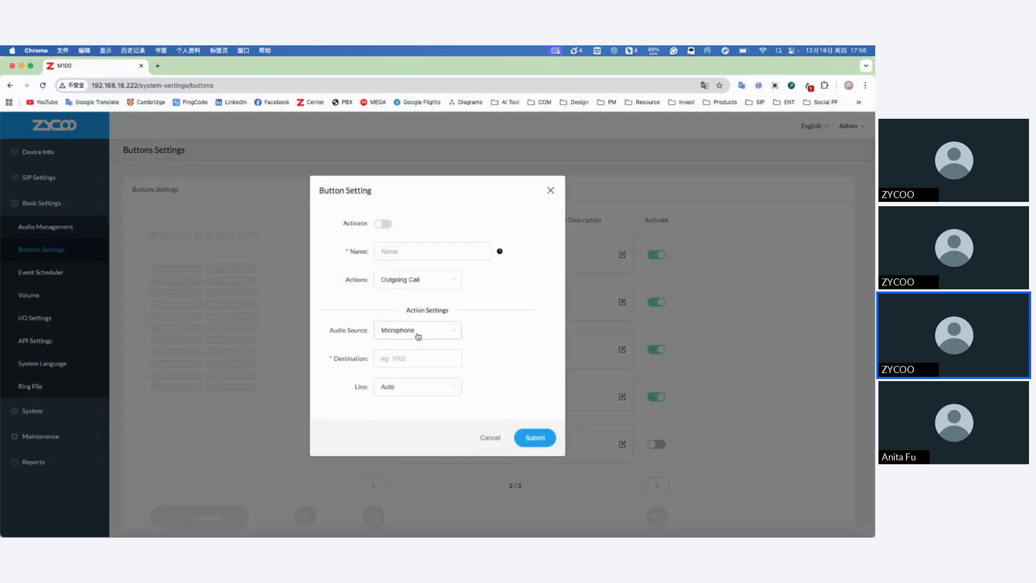
pyautogui.click(420, 281)
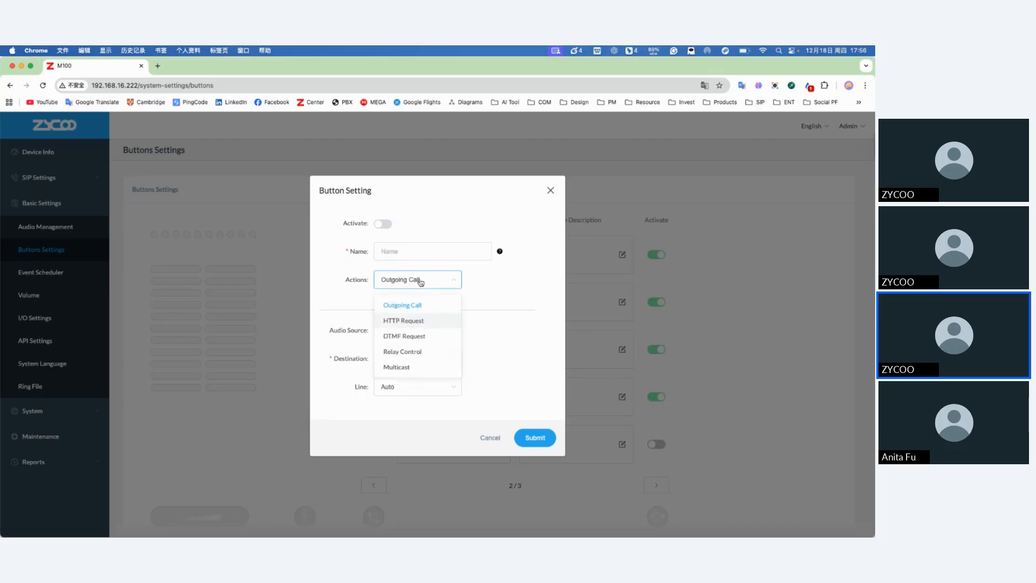
pyautogui.click(411, 339)
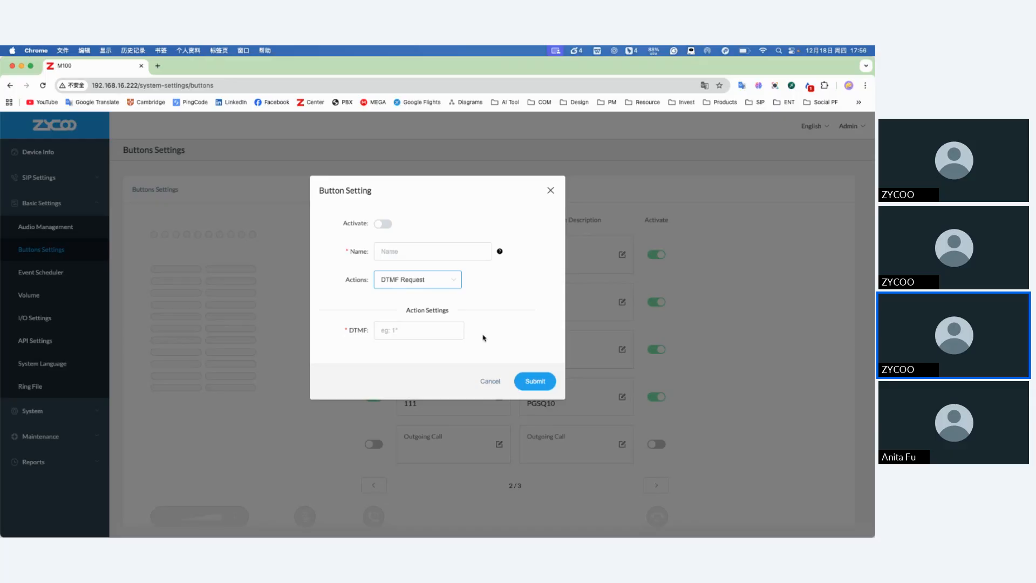
pyautogui.click(424, 333)
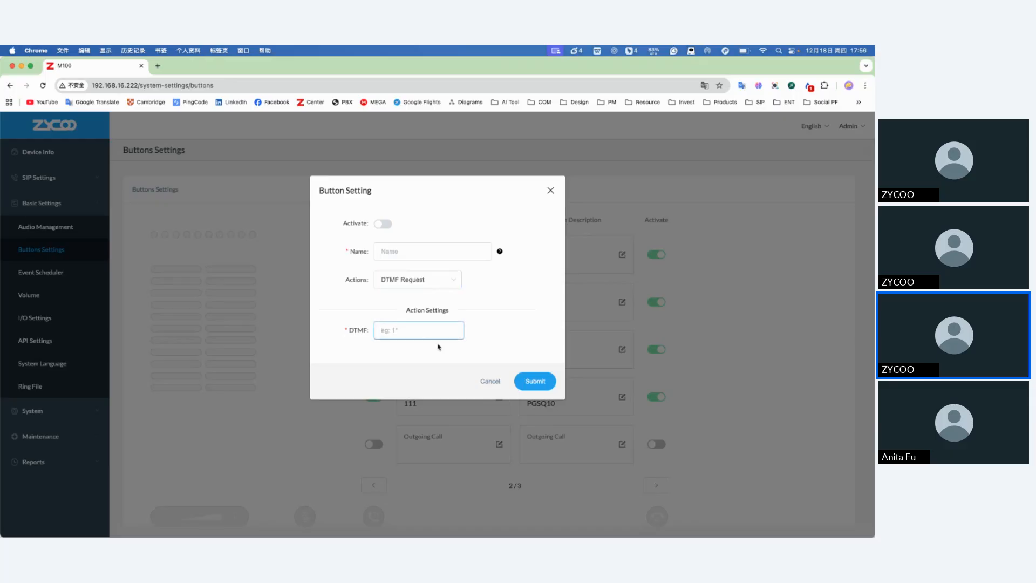
pyautogui.write('*1')
# Change the action to Relay Control, and switch the relay mode to Bistable and back to Monostable.
pyautogui.click(431, 281)
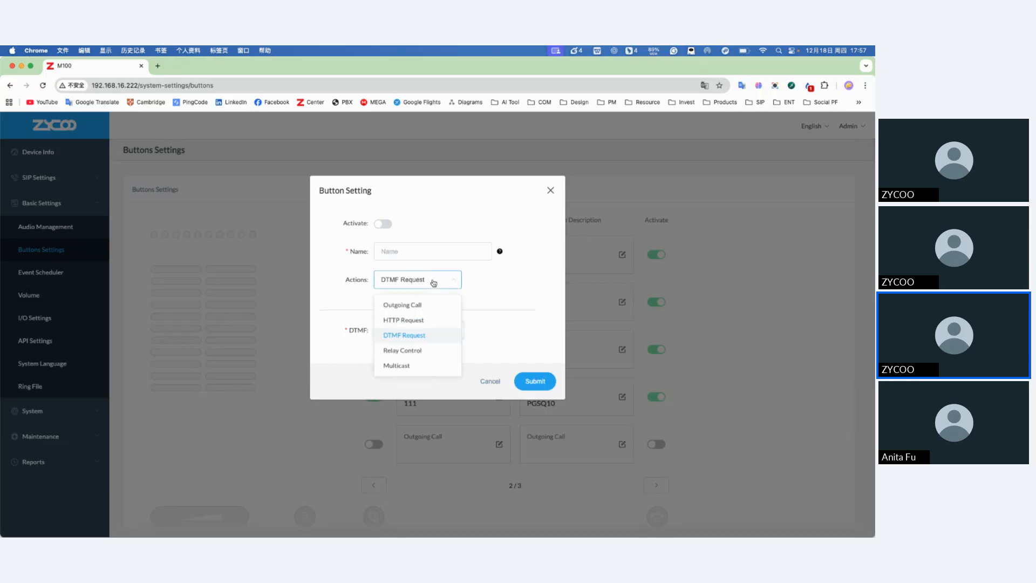
pyautogui.click(420, 352)
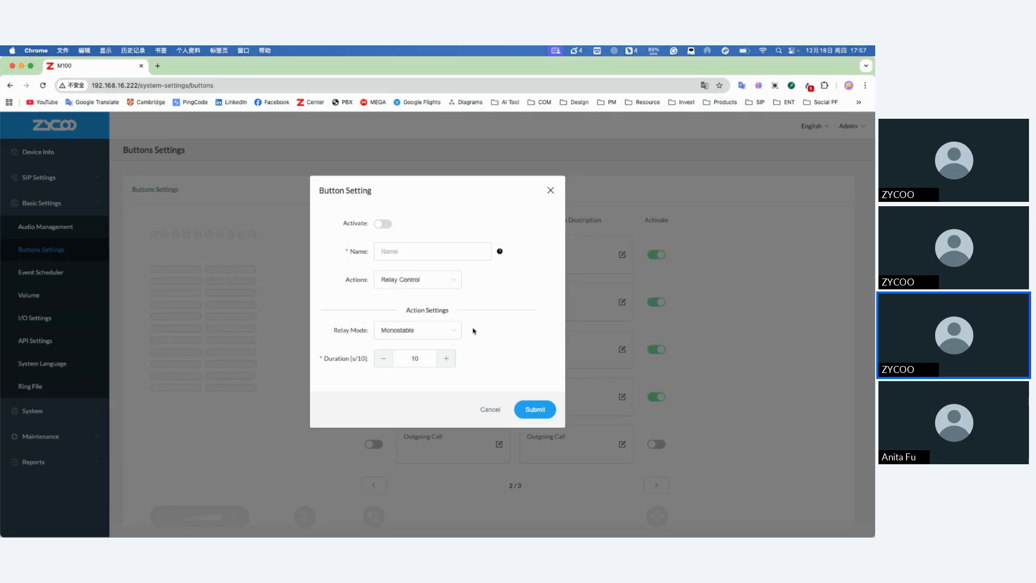
pyautogui.click(456, 330)
pyautogui.click(424, 372)
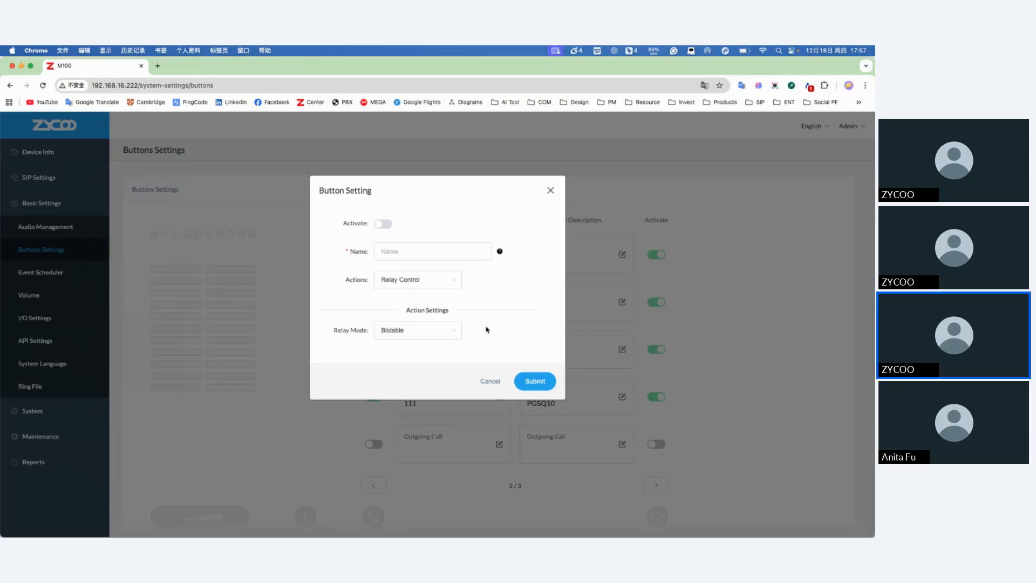
pyautogui.click(398, 336)
pyautogui.click(402, 355)
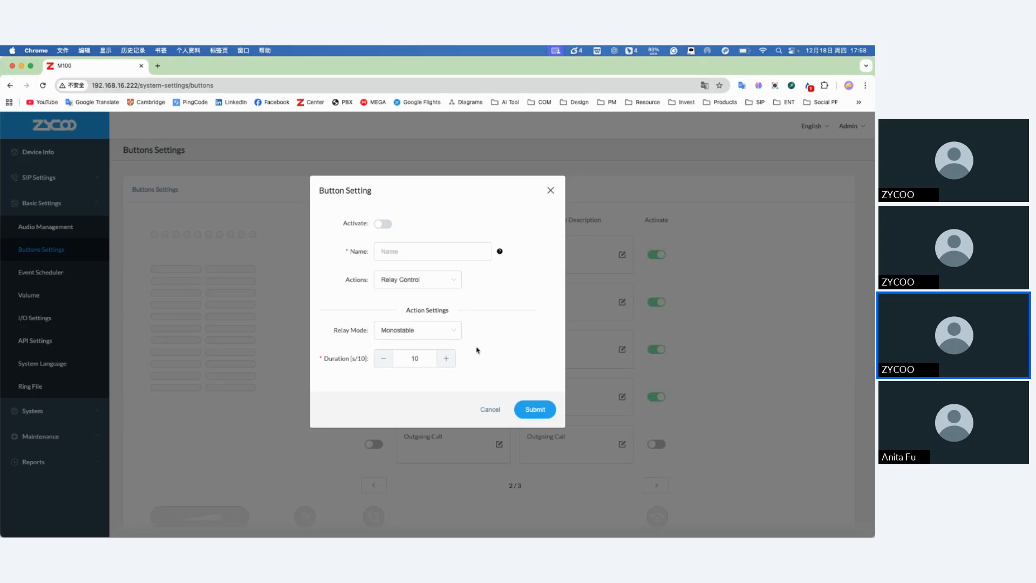
pyautogui.click(432, 329)
pyautogui.click(413, 355)
# Change the button's action to Multicast, and try Microphone and Audio Input as the audio source.
pyautogui.click(439, 278)
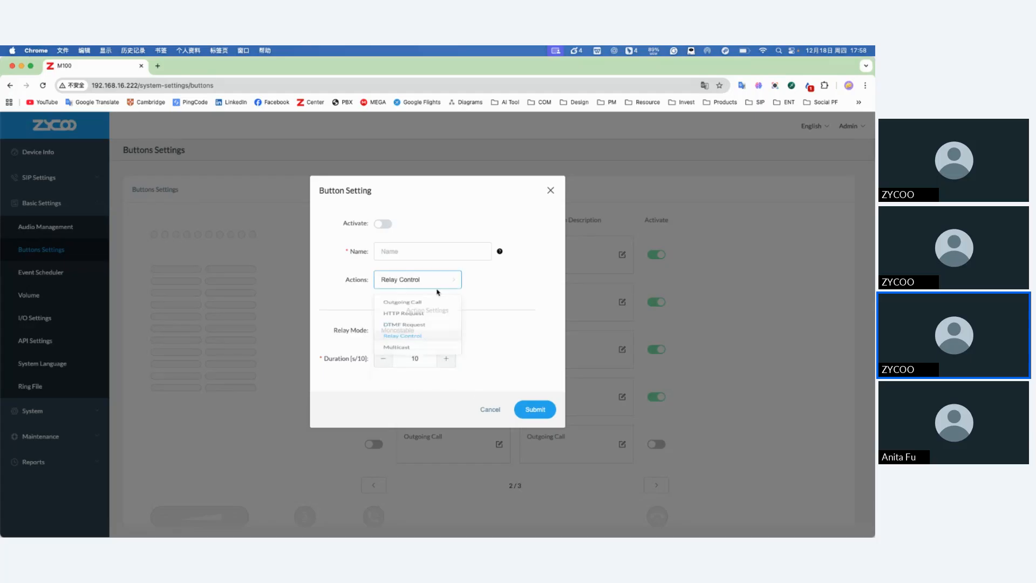
pyautogui.click(420, 367)
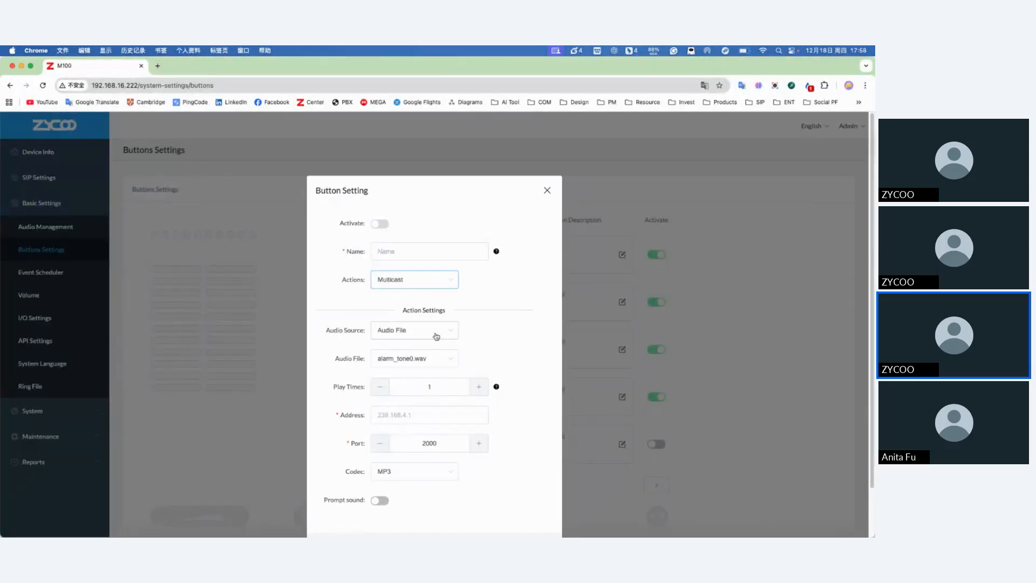
pyautogui.click(401, 337)
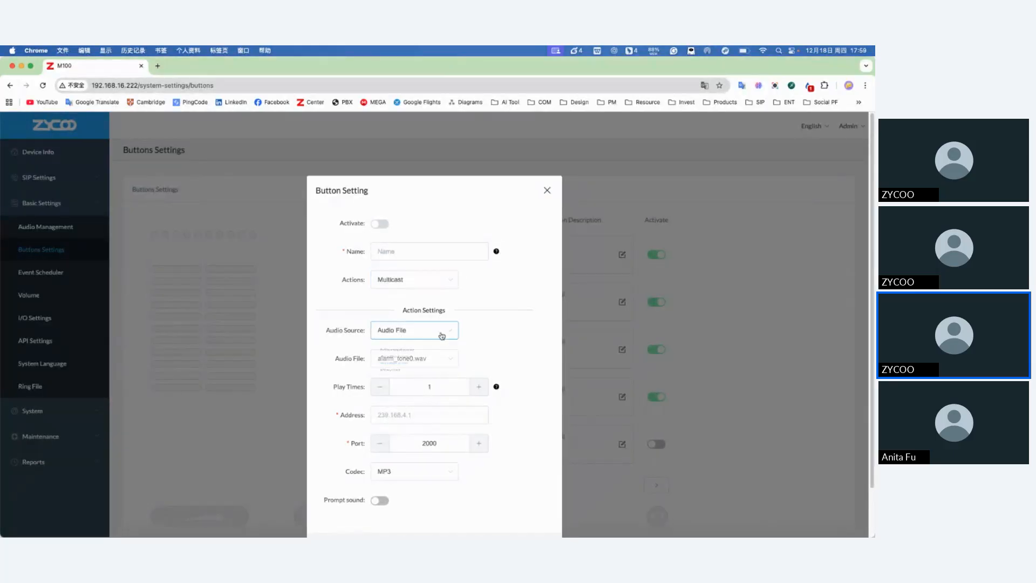
pyautogui.click(419, 356)
pyautogui.click(447, 330)
pyautogui.click(435, 370)
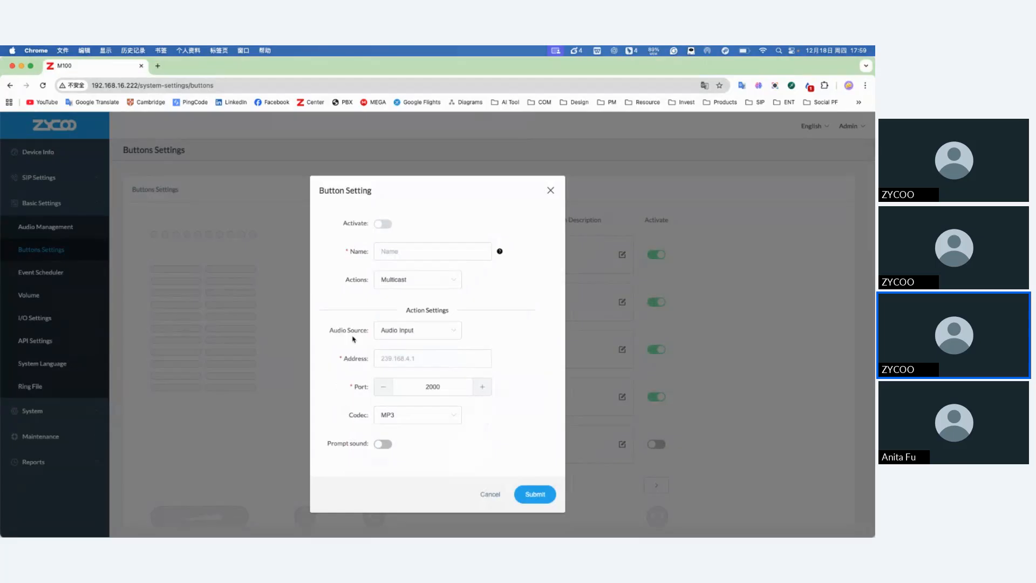
# Set the multicast audio source to Microphone and choose the MP3 codec.
pyautogui.click(439, 330)
pyautogui.click(440, 357)
pyautogui.click(406, 358)
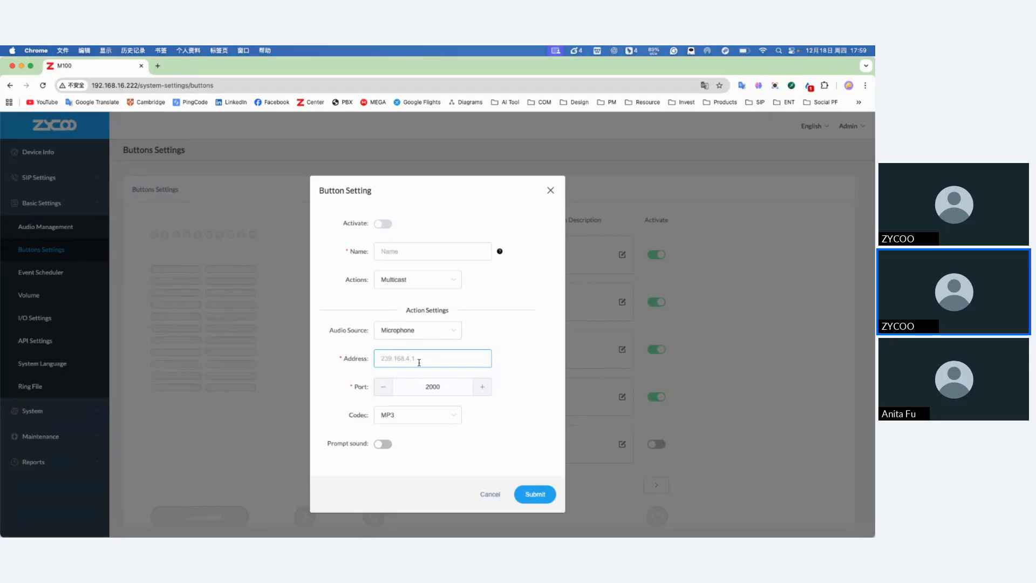
pyautogui.click(437, 424)
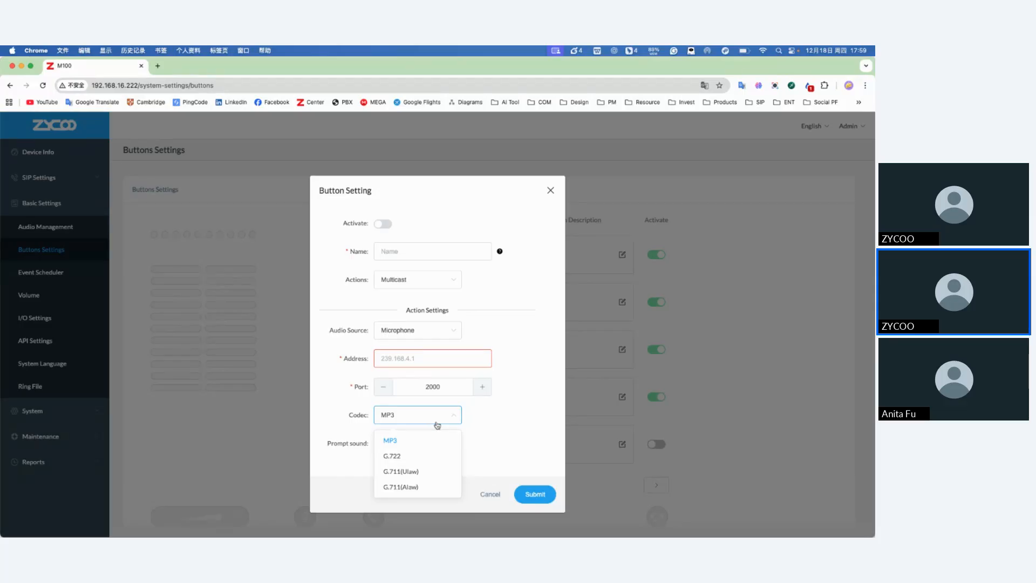
pyautogui.click(398, 440)
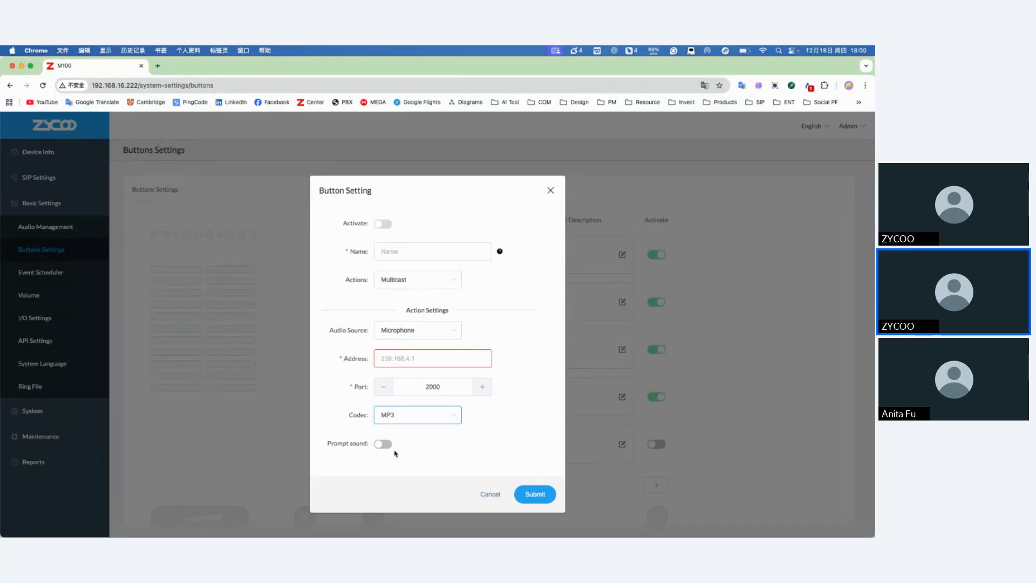
pyautogui.click(481, 359)
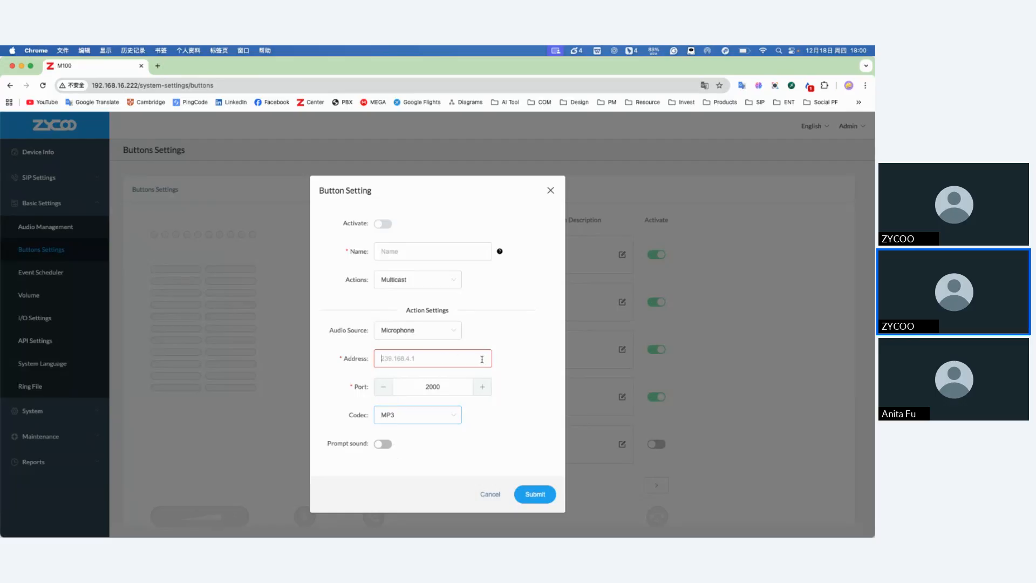
# Switch the audio source to Audio File, Playlist and back to Audio File, and choose she.mp3 as the file.
pyautogui.click(426, 331)
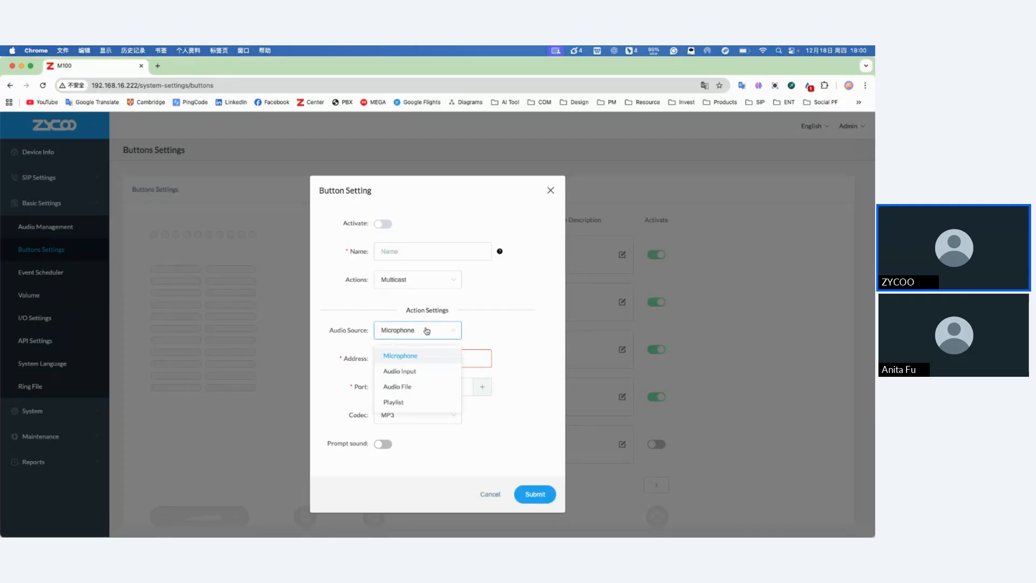
pyautogui.click(420, 389)
pyautogui.click(418, 331)
pyautogui.click(405, 403)
pyautogui.click(408, 332)
pyautogui.click(412, 389)
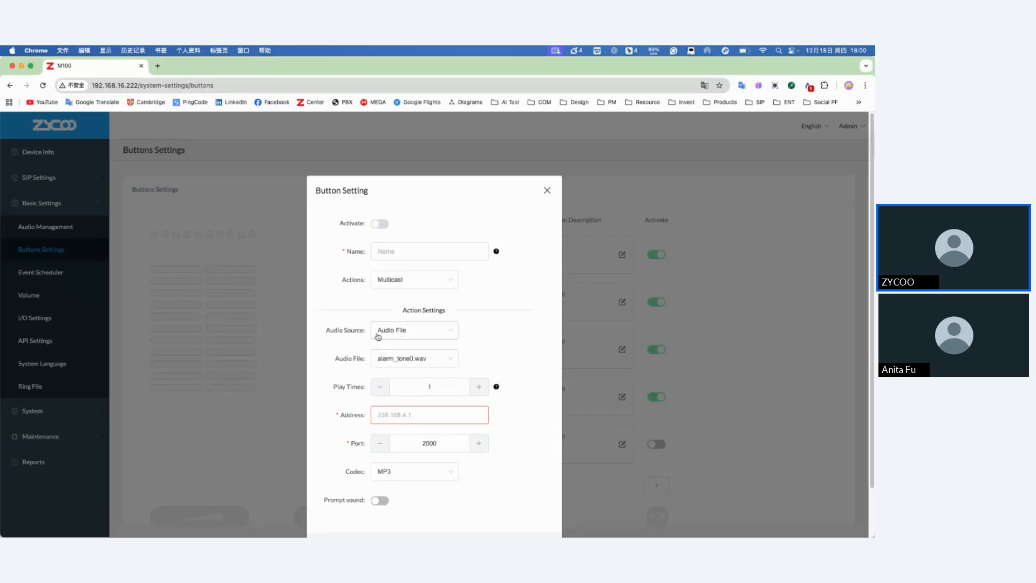
pyautogui.click(425, 359)
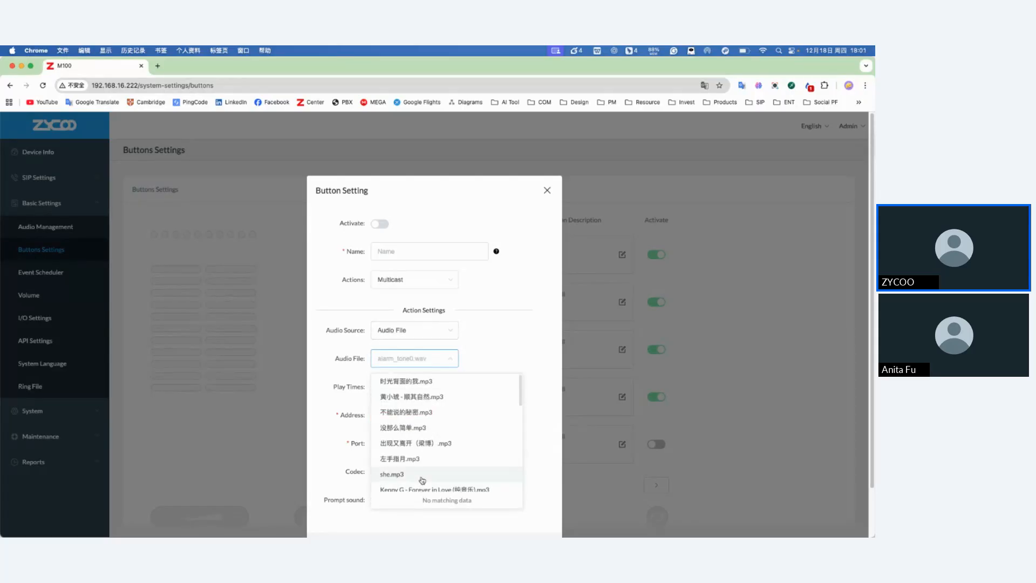
pyautogui.click(423, 477)
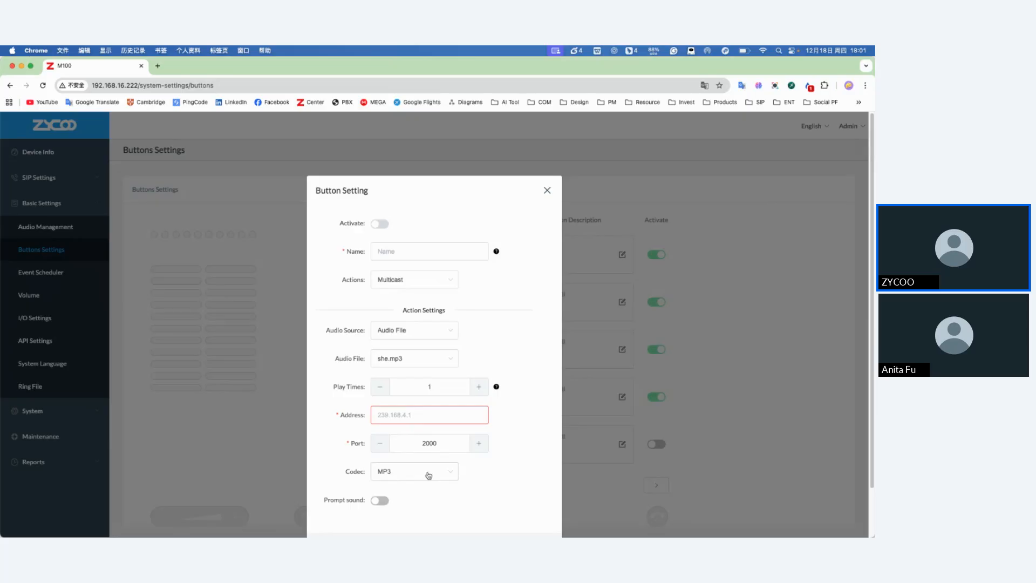
# Enable the prompt sound, set the audio source to Playlist with Playlist1#, and cancel the button settings.
pyautogui.scroll(-1, 429, 474)
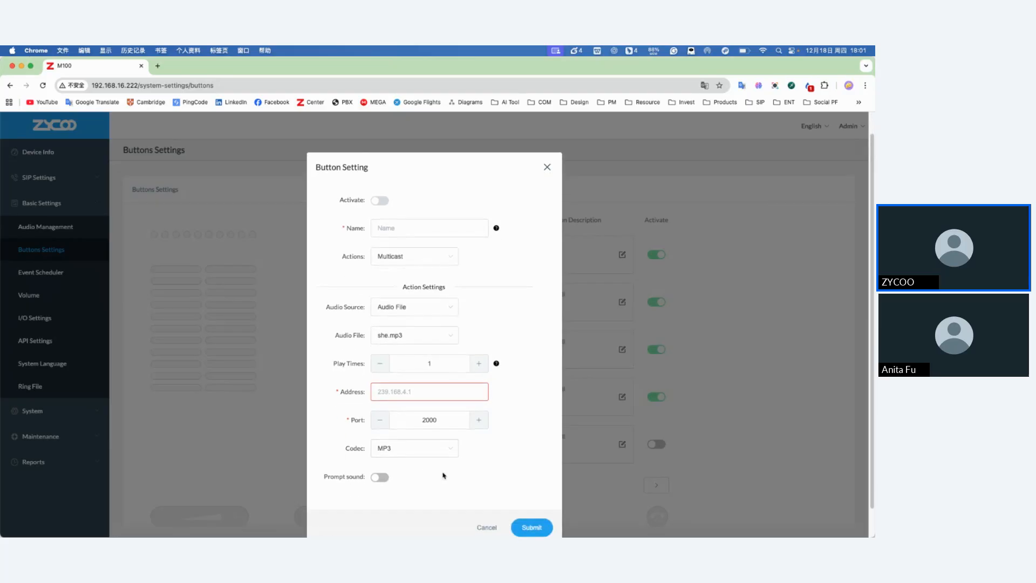
pyautogui.click(385, 477)
pyautogui.click(410, 306)
pyautogui.click(404, 379)
pyautogui.click(411, 333)
pyautogui.click(410, 360)
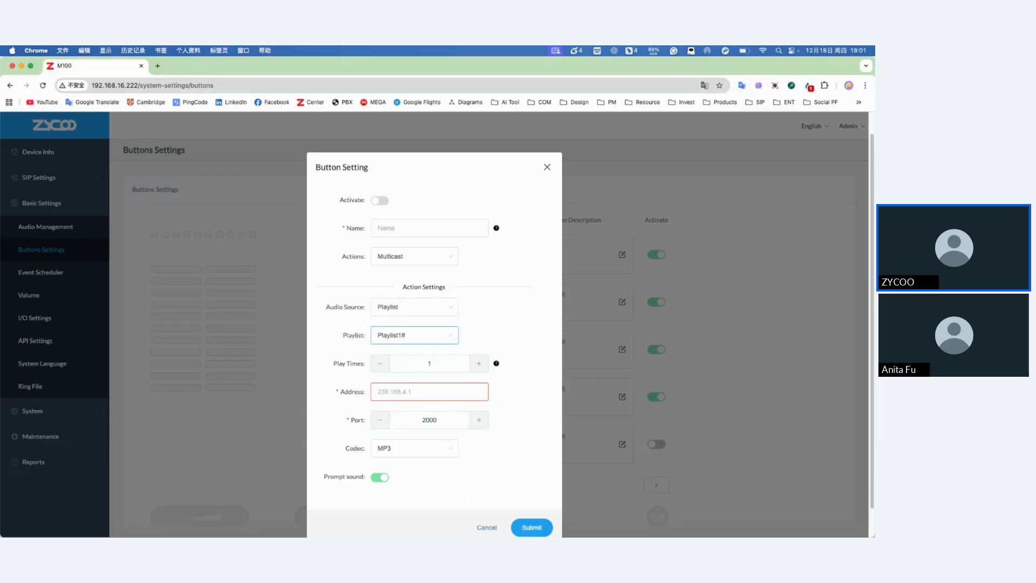
pyautogui.click(488, 527)
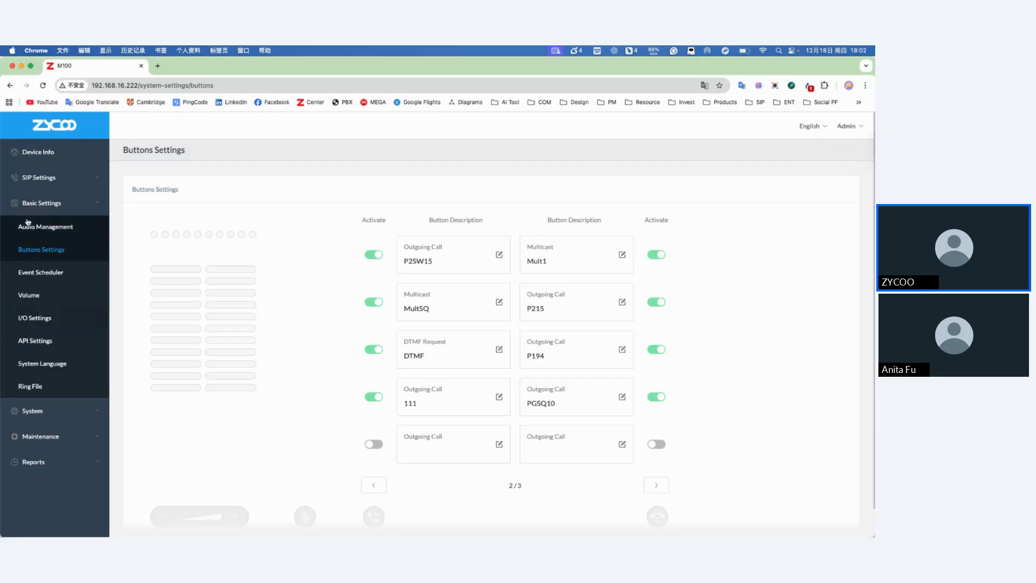
# Try to create a playlist in Audio Management with When You Say Nothing At All- alison krauss.mp3, The Morning RiseFrightening Eyes.mp3 and Stephanie Says.mp3, and cancel it.
pyautogui.click(61, 228)
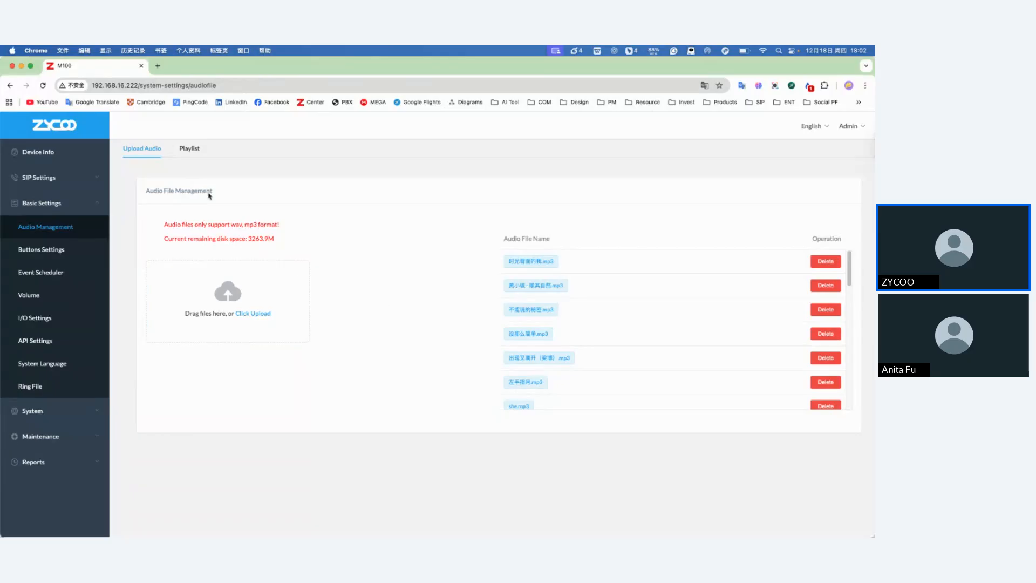
pyautogui.click(190, 150)
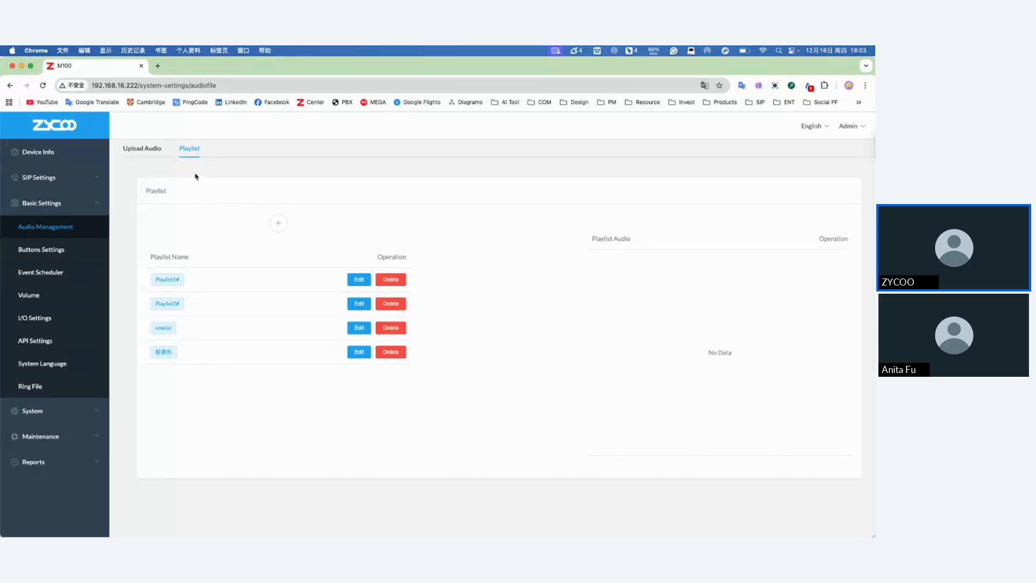
pyautogui.click(278, 229)
pyautogui.click(438, 231)
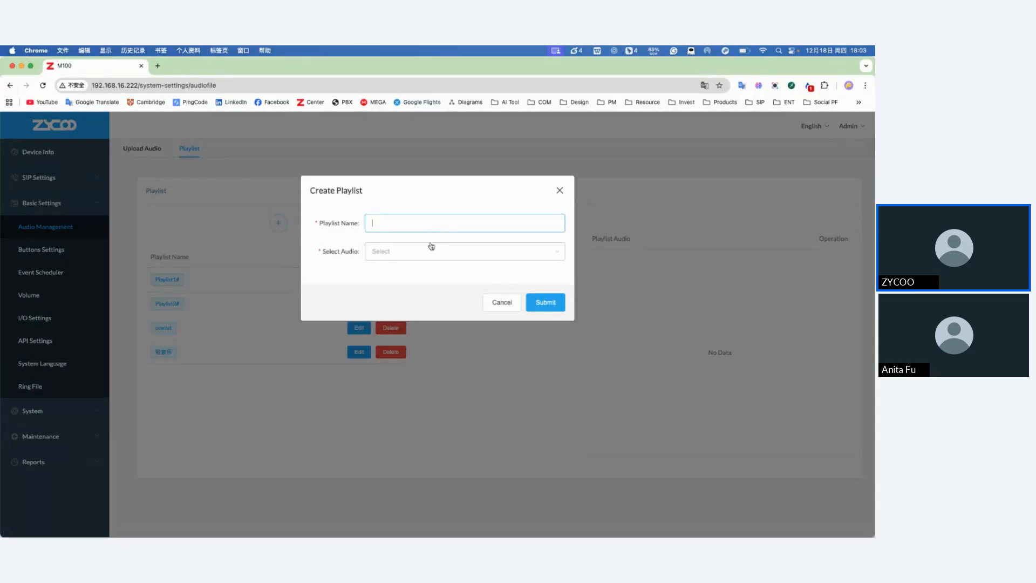
pyautogui.click(431, 246)
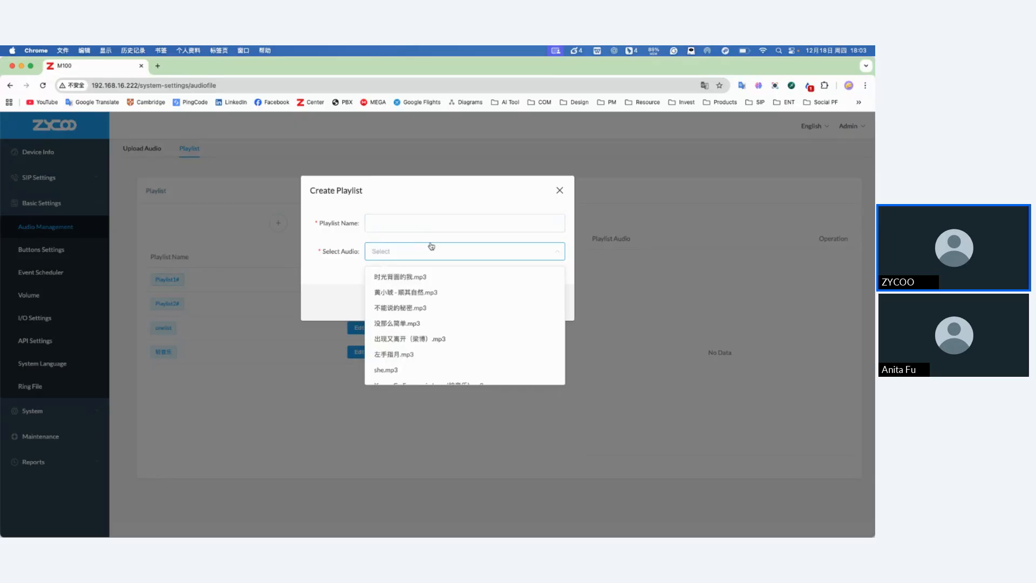
pyautogui.scroll(-3, 426, 323)
pyautogui.click(371, 258)
pyautogui.click(371, 257)
pyautogui.scroll(-3, 431, 327)
pyautogui.click(426, 341)
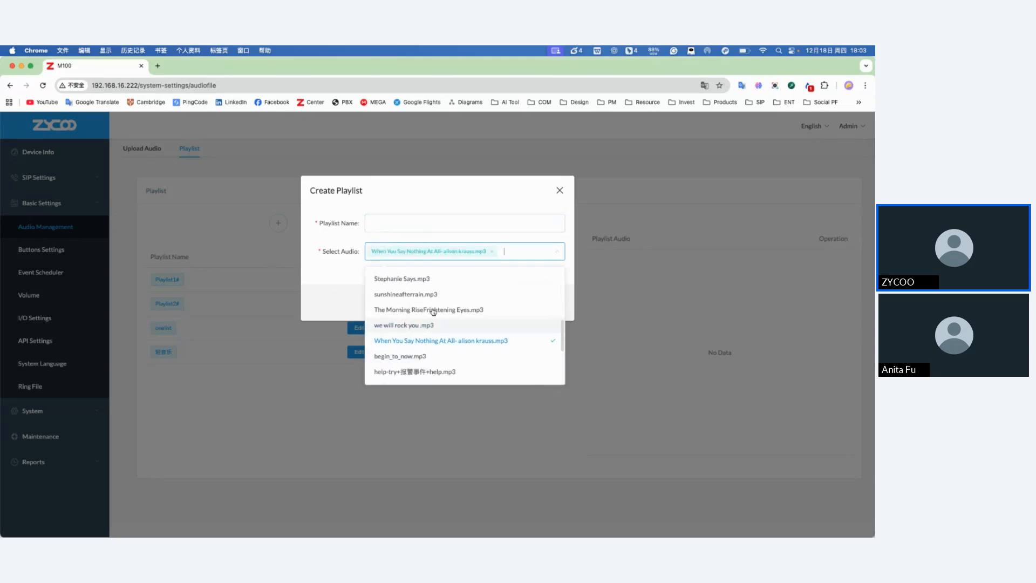
pyautogui.click(432, 312)
pyautogui.click(393, 290)
pyautogui.click(327, 296)
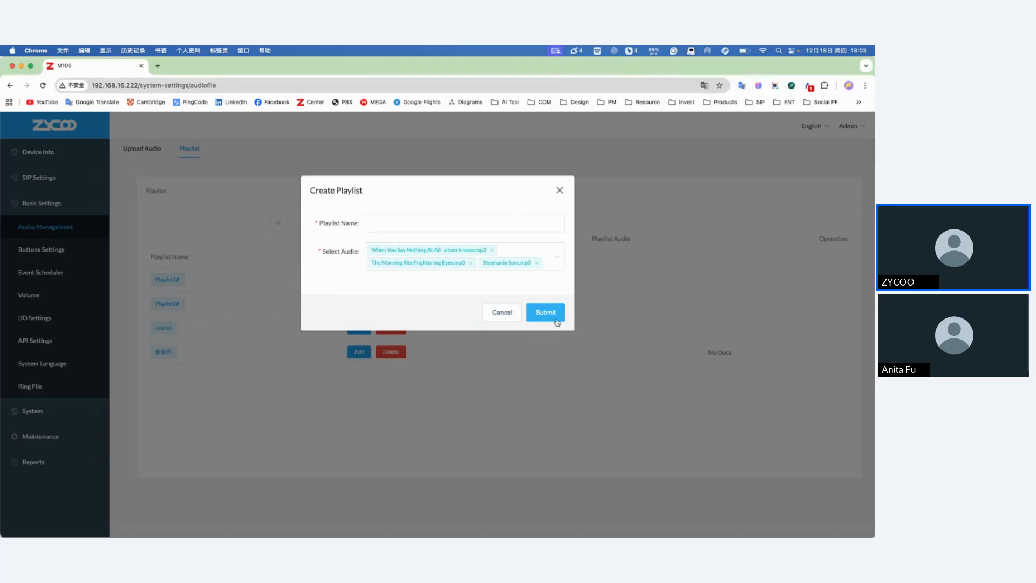
pyautogui.click(511, 317)
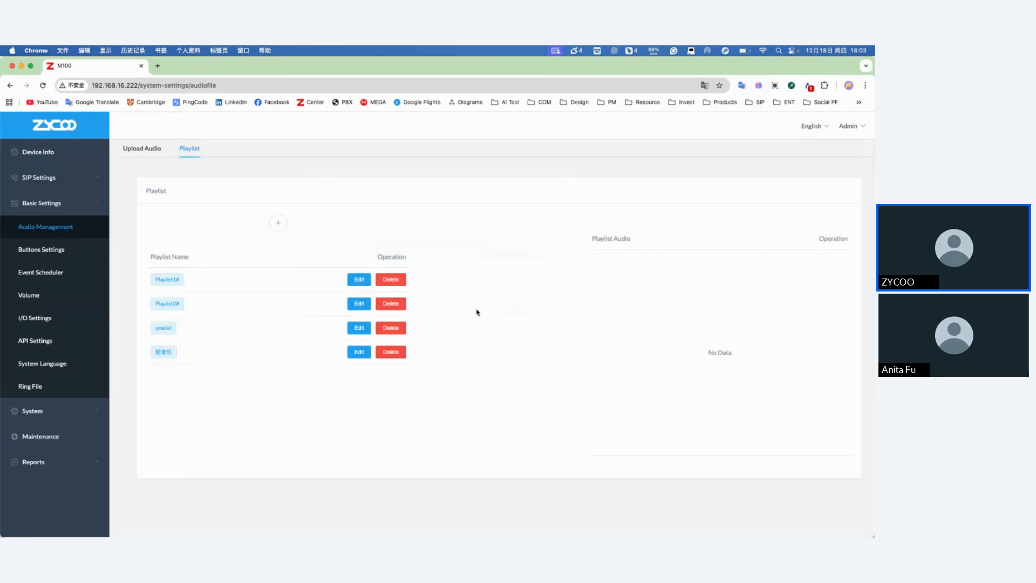
# View the audio files in Playlist1# and Playlist2#, and return to the audio upload page.
pyautogui.click(215, 283)
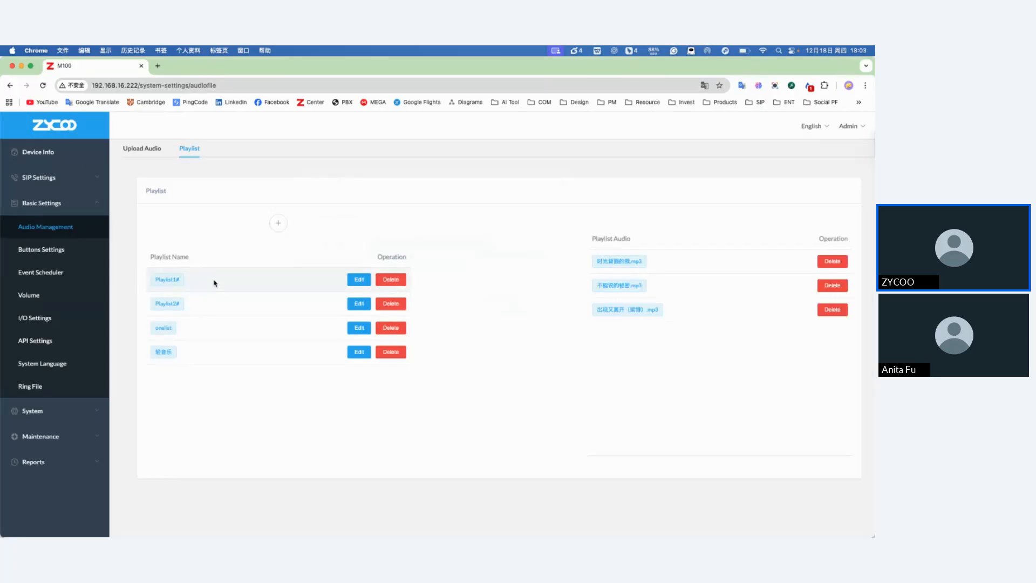
pyautogui.click(213, 303)
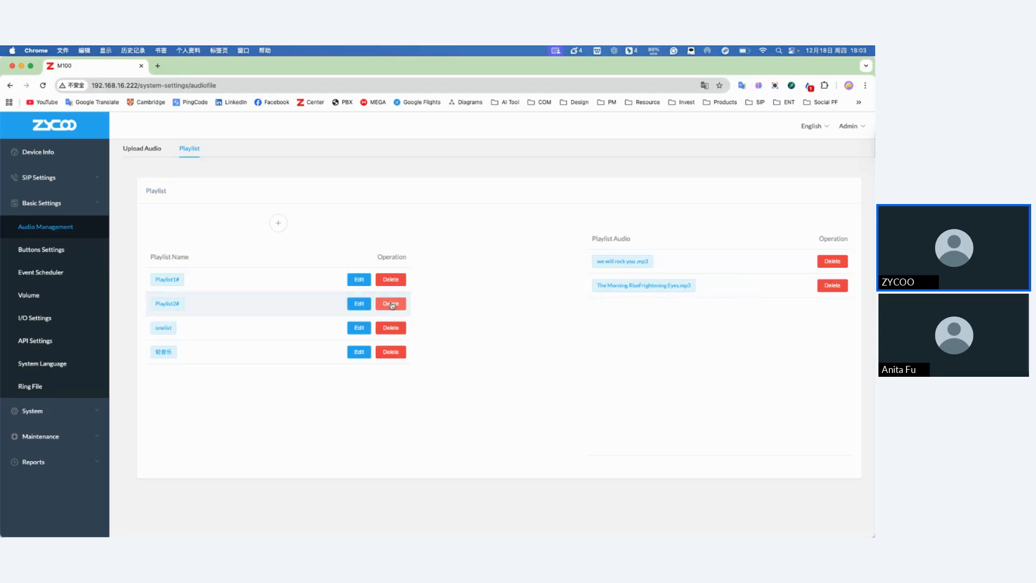
pyautogui.click(141, 149)
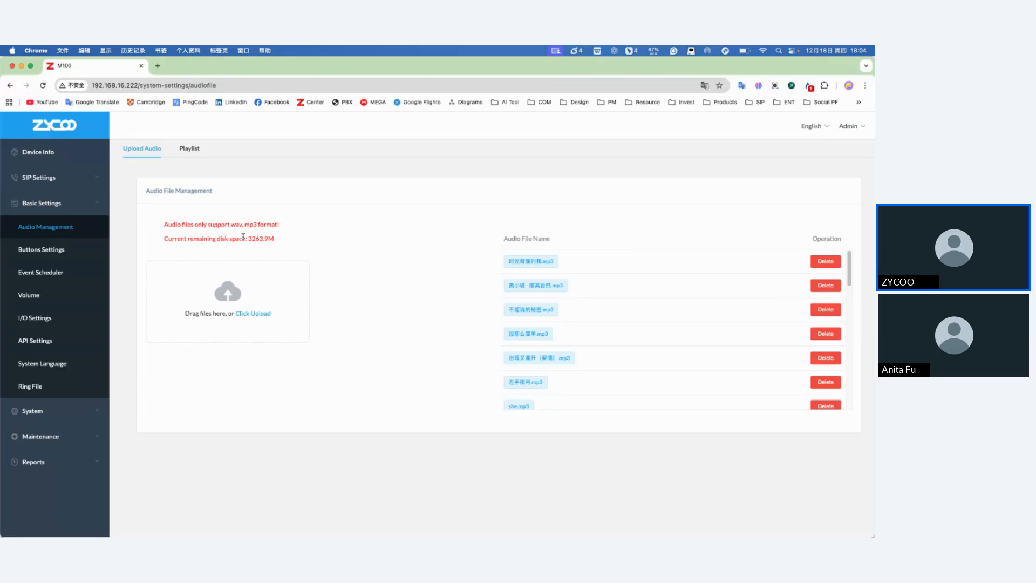
# Examine the Event Scheduler's event slots and the holiday calendar, and return to the event list.
pyautogui.click(82, 277)
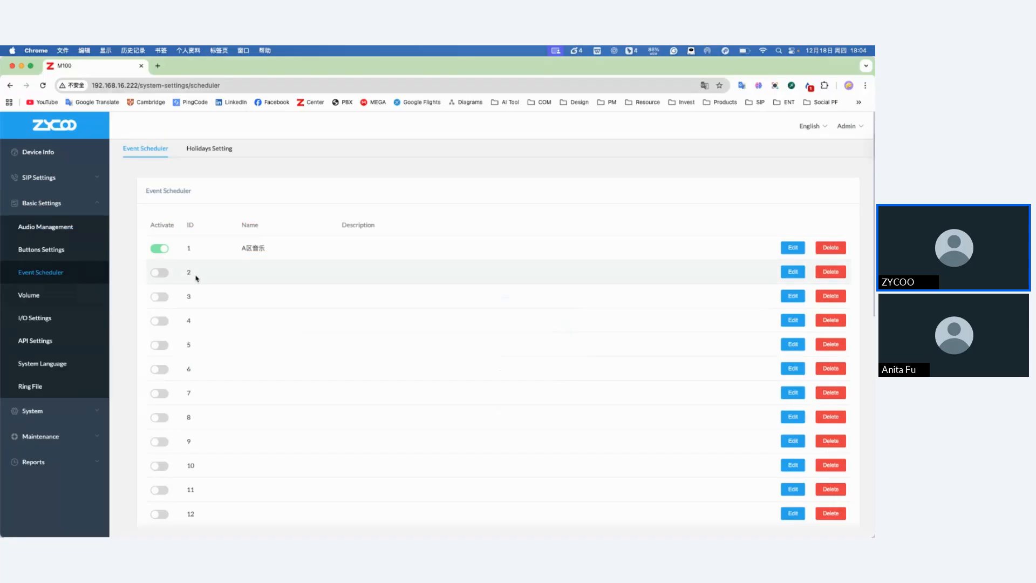
pyautogui.scroll(-10, 278, 323)
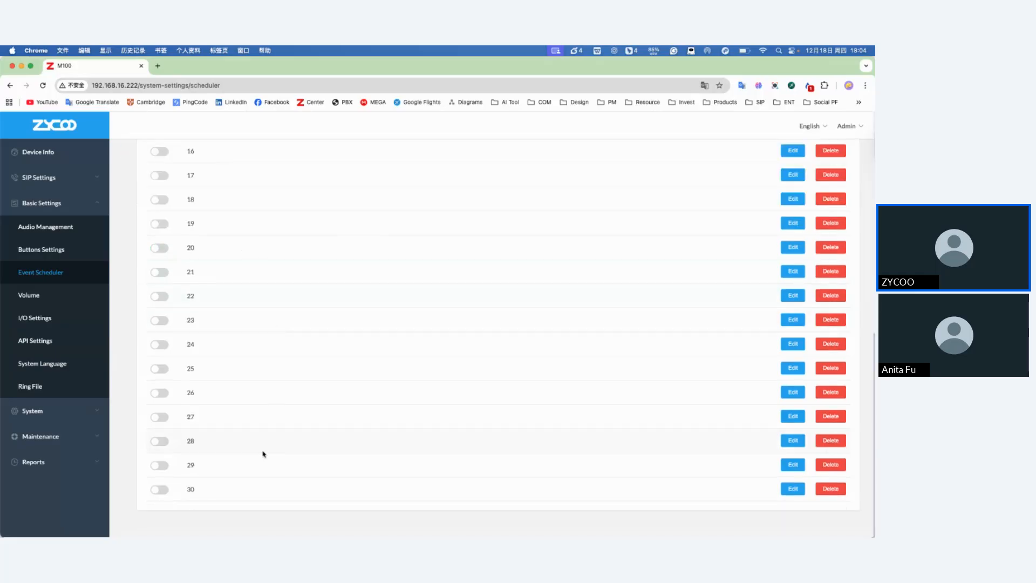
pyautogui.scroll(10, 263, 454)
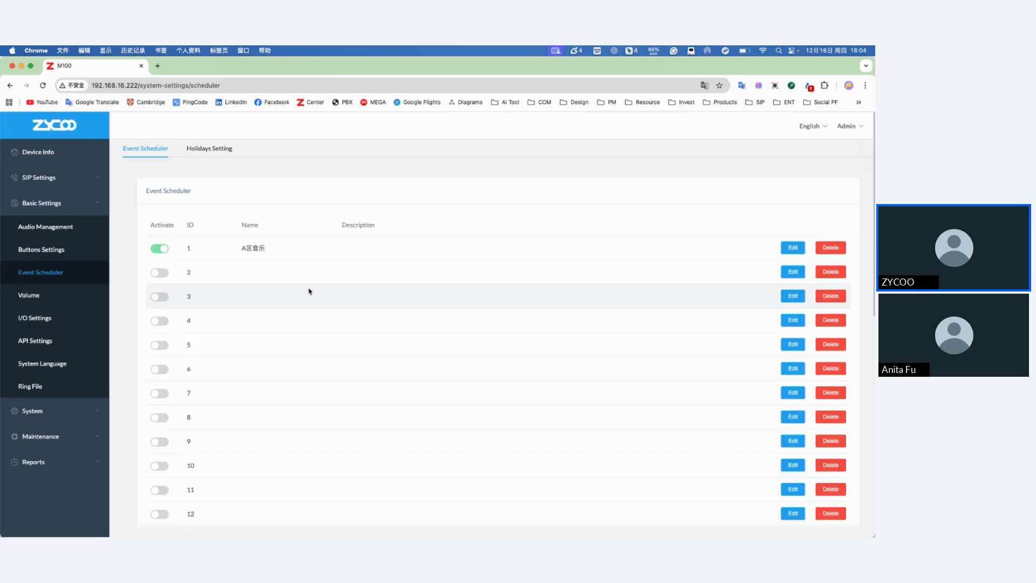
pyautogui.click(198, 157)
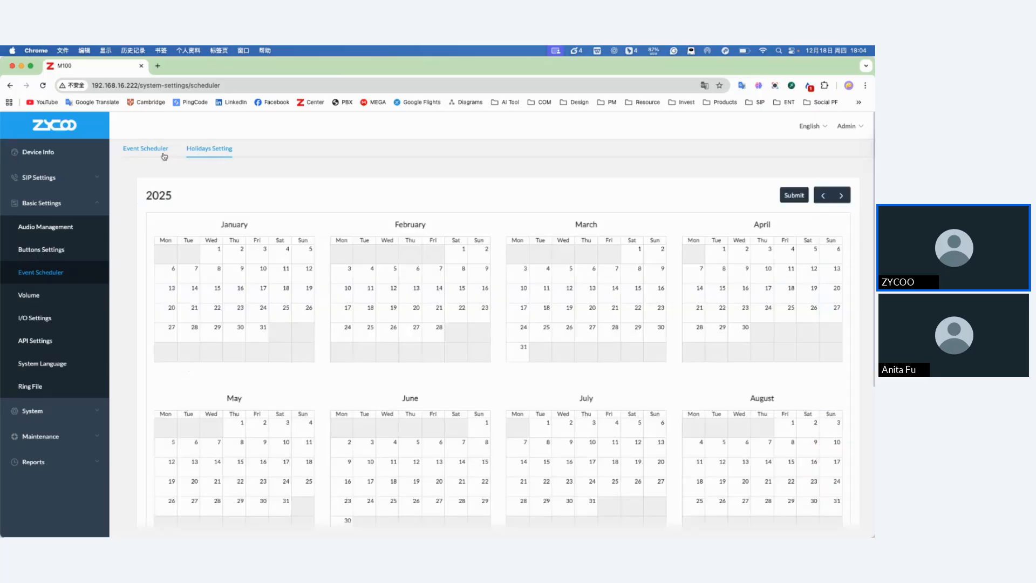
pyautogui.click(164, 156)
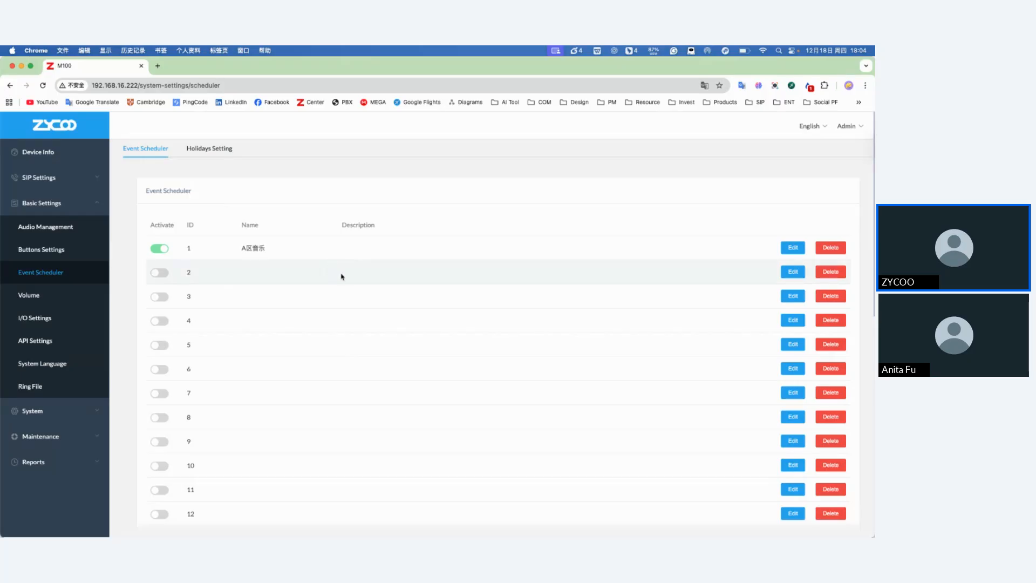
# Open the time settings of event 2 and set its date range from 2025-12-01 to 2025-12-31.
pyautogui.click(792, 271)
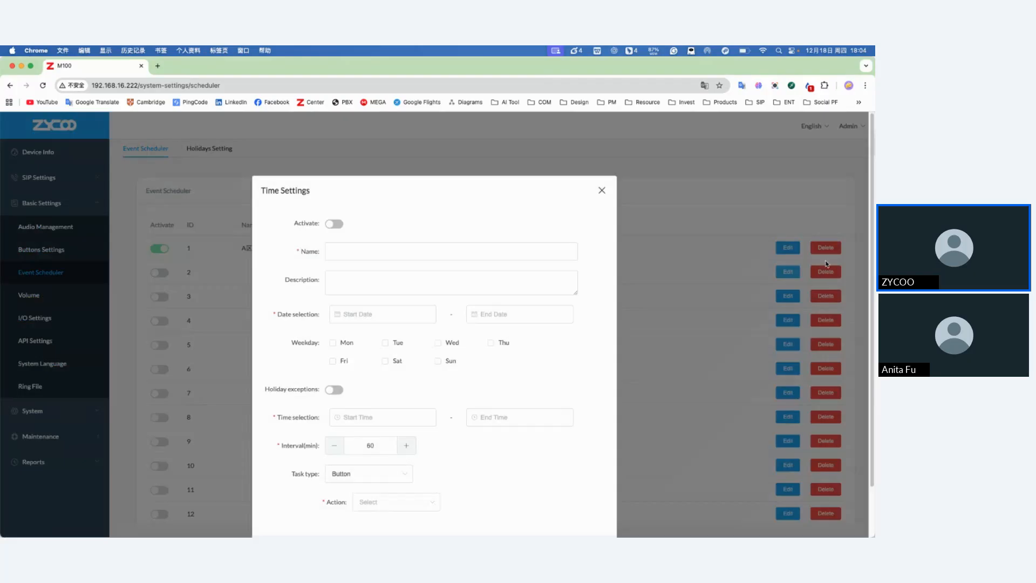
pyautogui.scroll(-2, 445, 271)
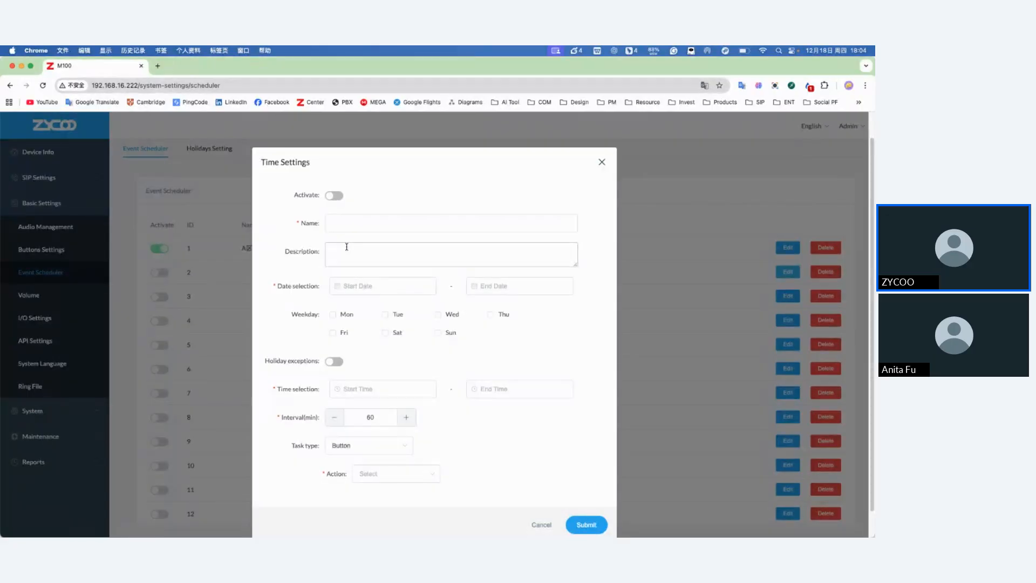
pyautogui.click(355, 285)
pyautogui.click(366, 352)
pyautogui.click(519, 291)
pyautogui.click(540, 423)
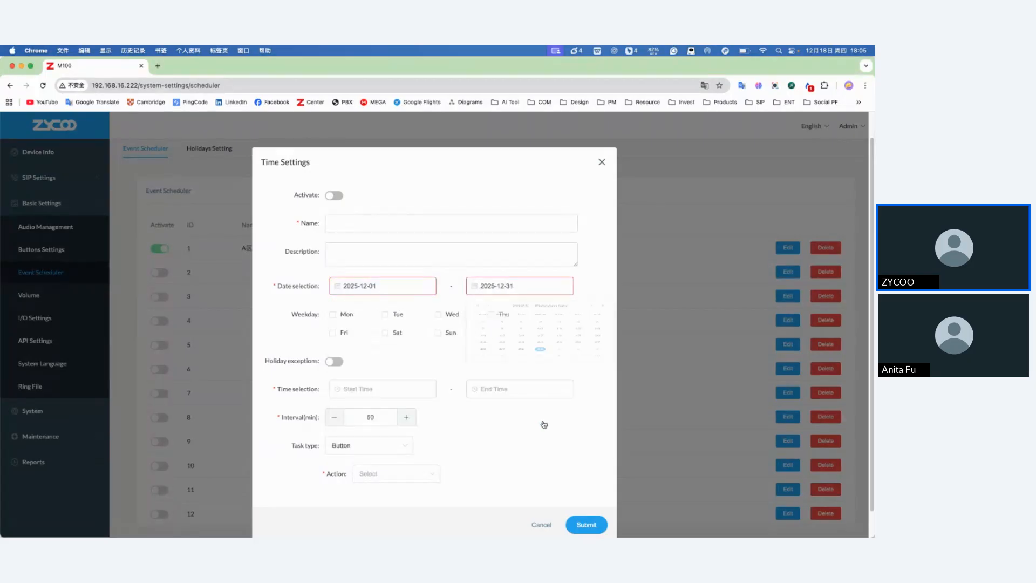
# Select Monday through Friday as the event's weekdays, and switch holiday exceptions on and back off.
pyautogui.click(347, 315)
pyautogui.click(397, 314)
pyautogui.click(450, 315)
pyautogui.click(502, 315)
pyautogui.click(344, 333)
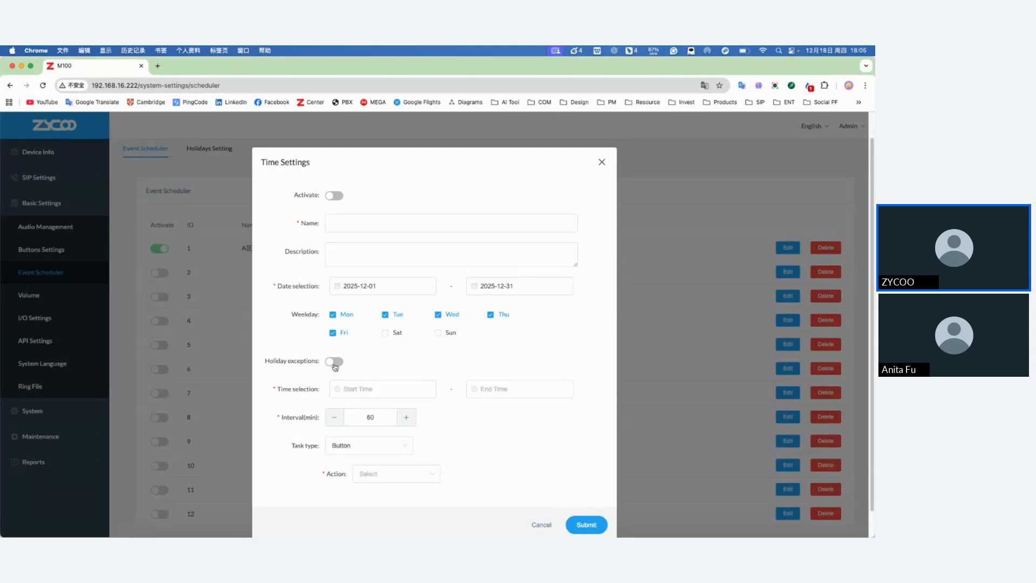
pyautogui.click(335, 363)
pyautogui.click(335, 363)
# Switch the event's task type to Custom and back to Button, and choose (16) Mult1 as its action.
pyautogui.click(366, 448)
pyautogui.click(345, 486)
pyautogui.click(363, 447)
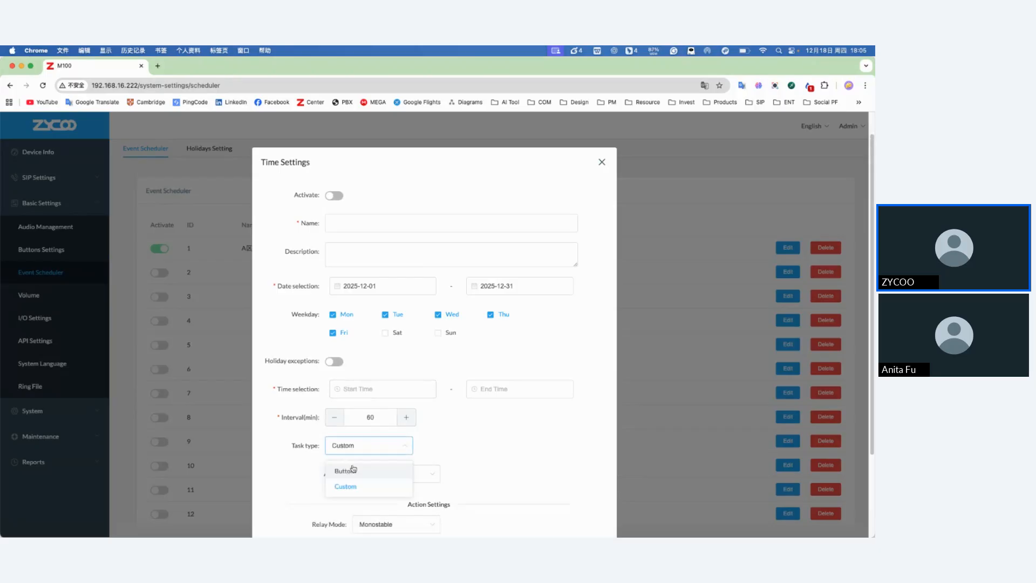
pyautogui.click(345, 470)
pyautogui.click(424, 474)
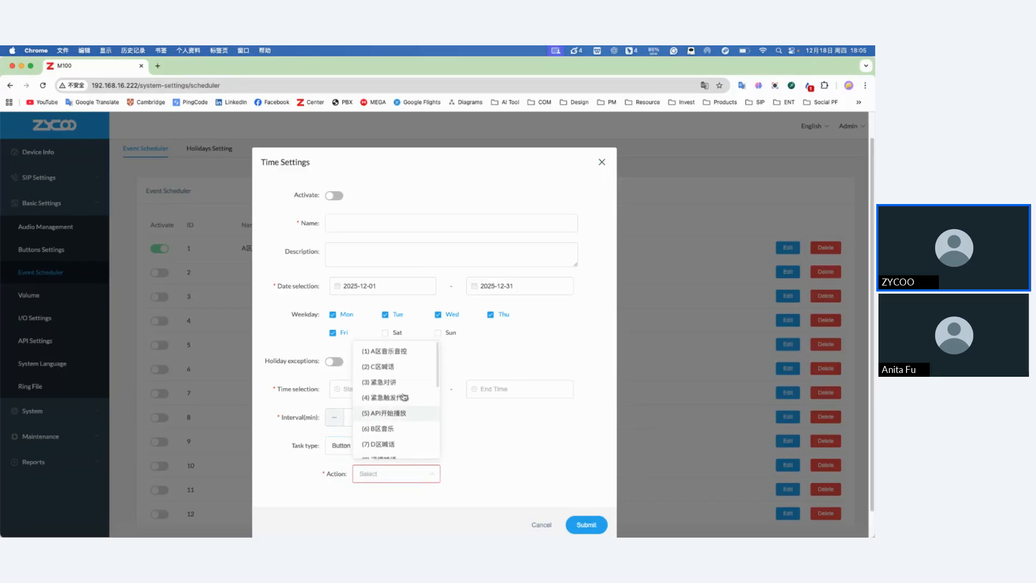
pyautogui.scroll(-3, 405, 393)
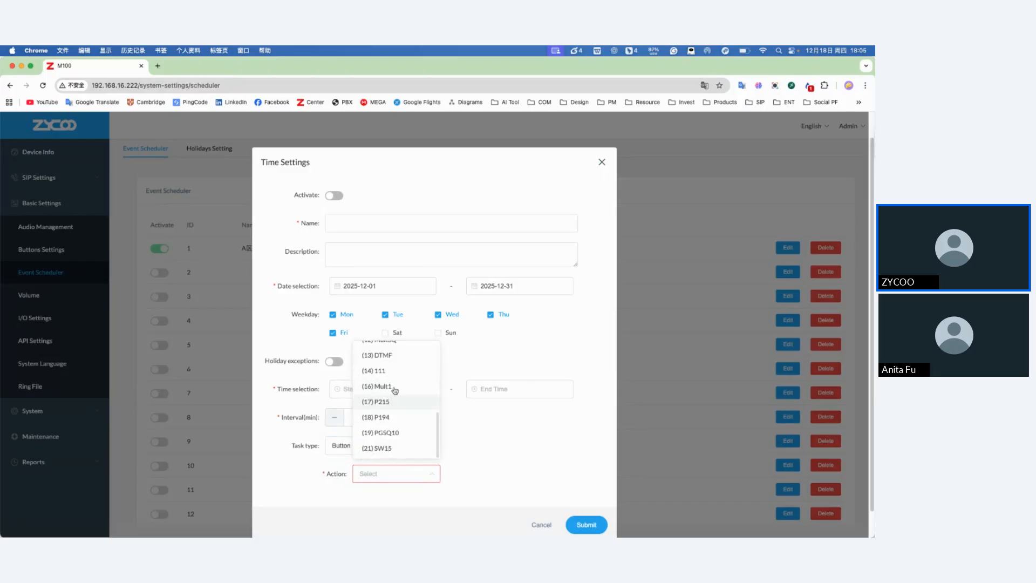
pyautogui.click(394, 388)
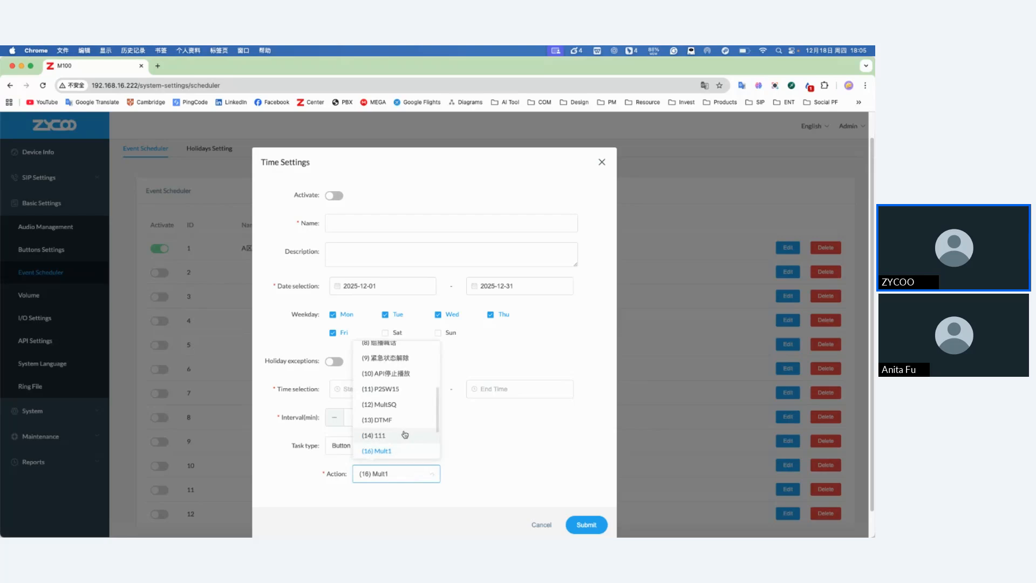
pyautogui.click(404, 497)
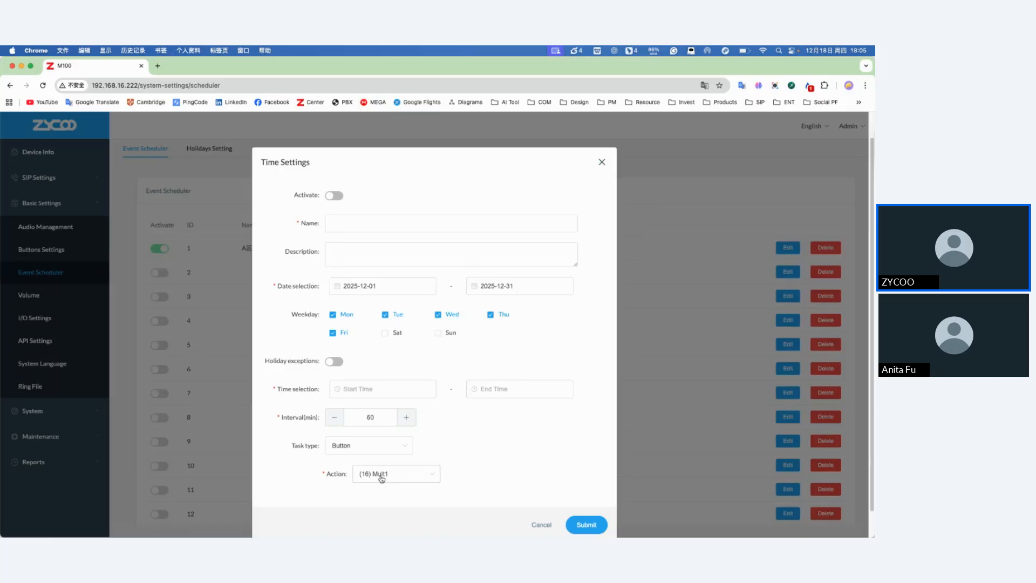
# Set the event's time range from 16:00 to 17:06, and cancel the event's time settings without submitting.
pyautogui.click(372, 389)
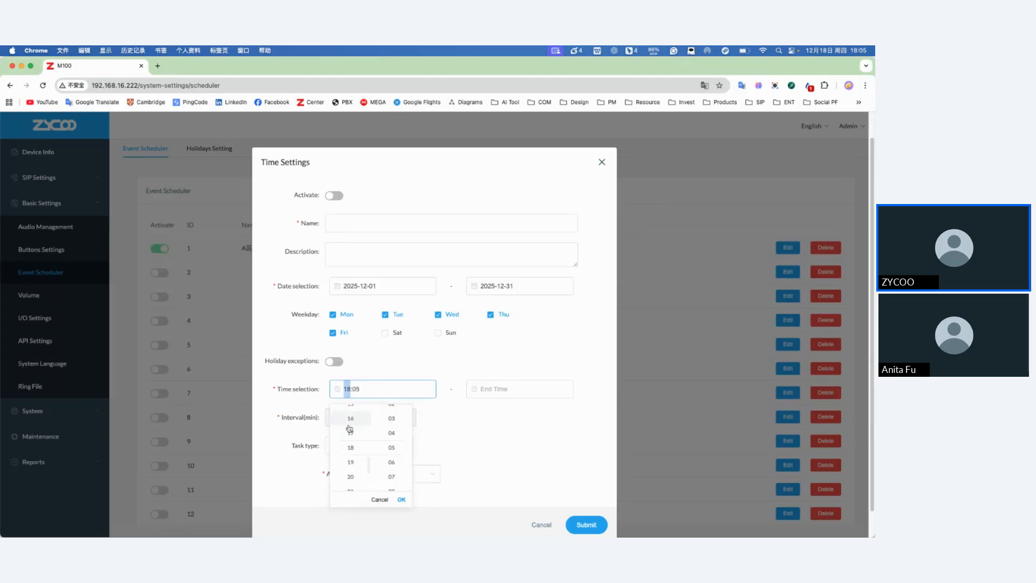
pyautogui.scroll(2, 359, 436)
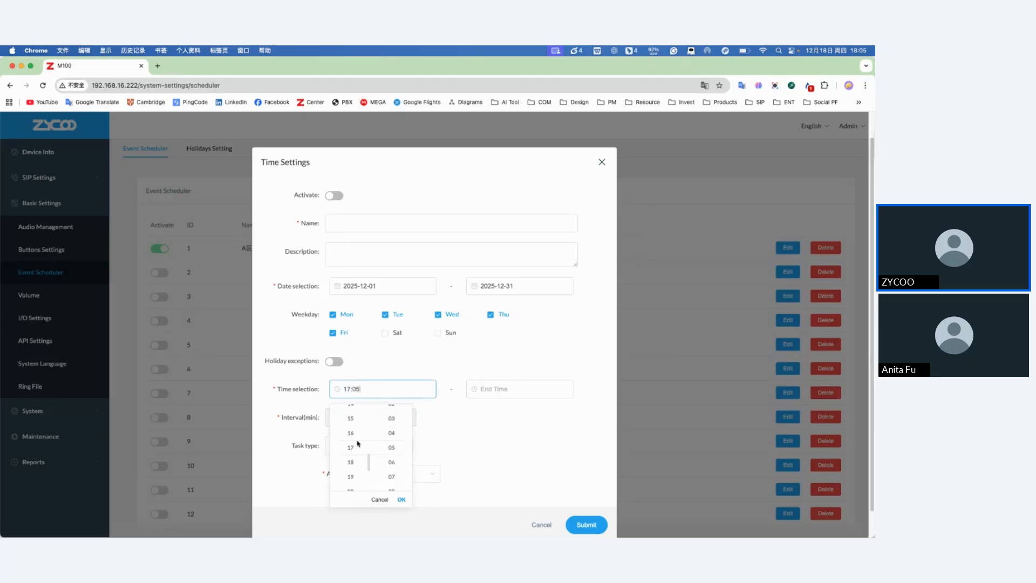
pyautogui.scroll(5, 392, 432)
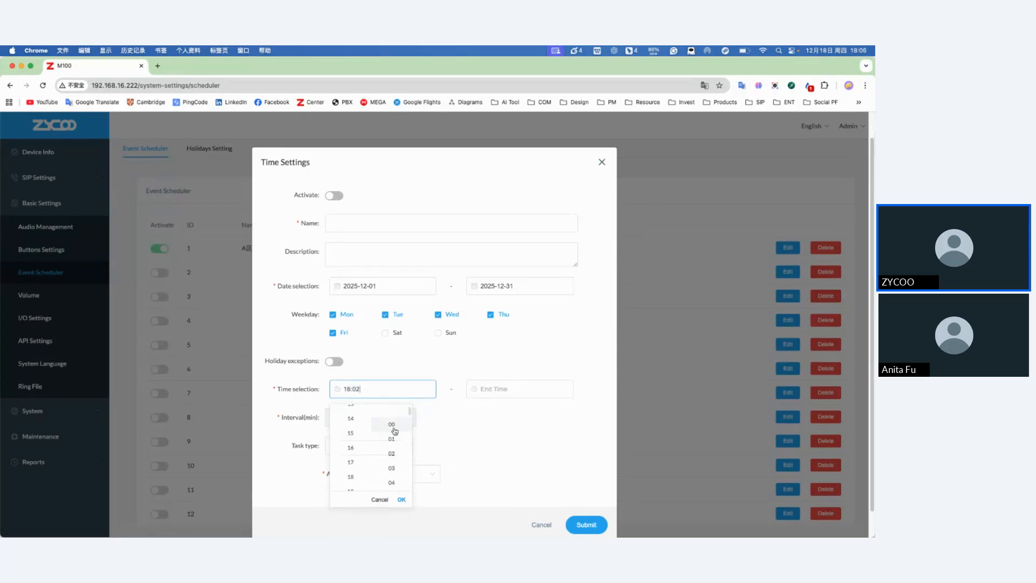
pyautogui.click(401, 500)
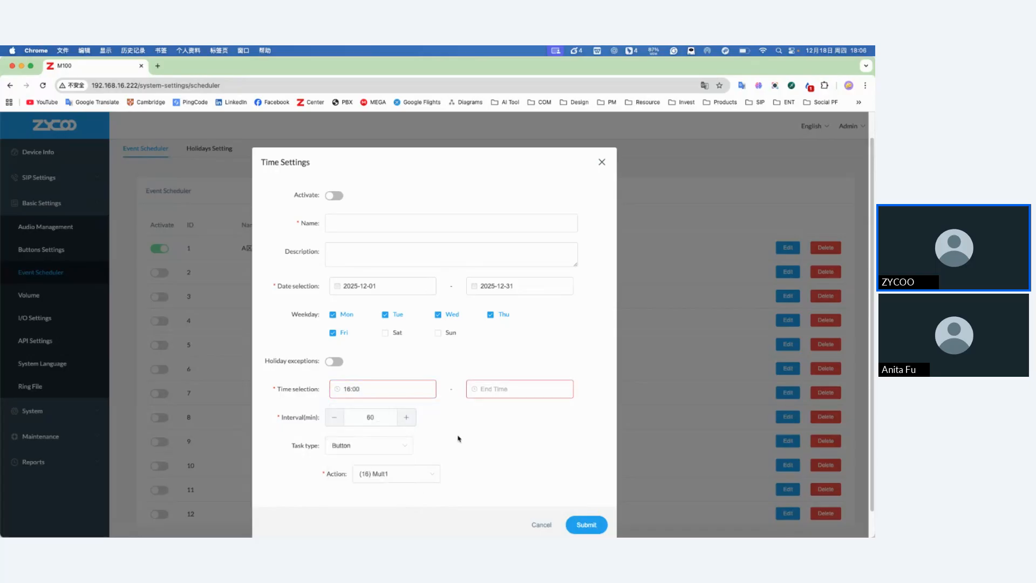
pyautogui.click(470, 391)
pyautogui.scroll(1, 485, 462)
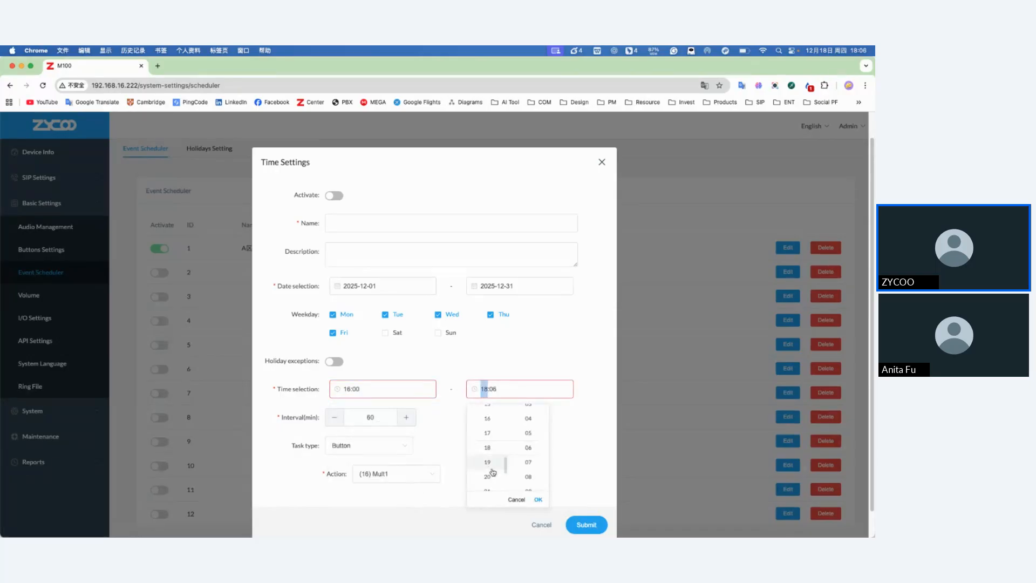
pyautogui.click(538, 500)
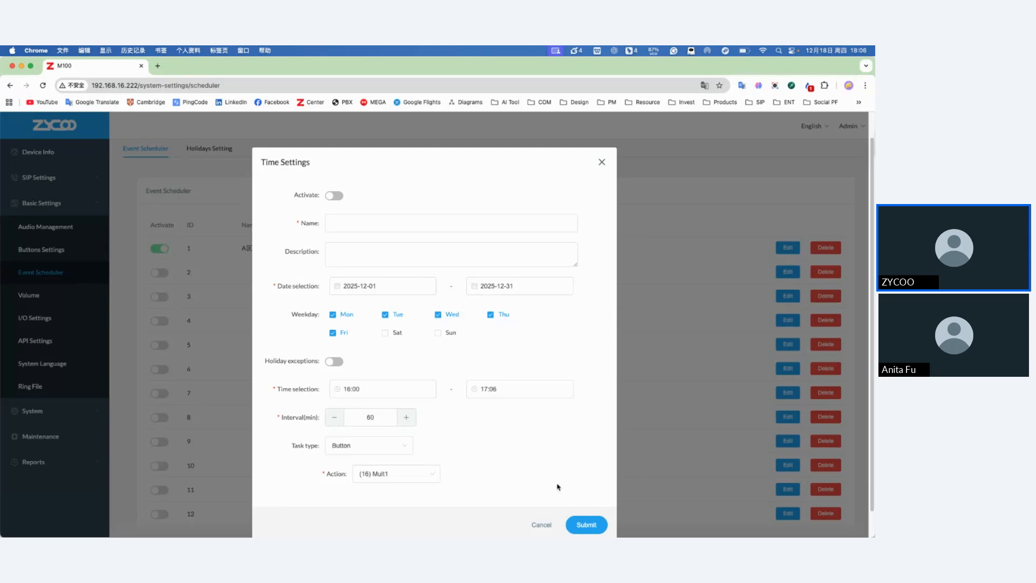
pyautogui.click(545, 525)
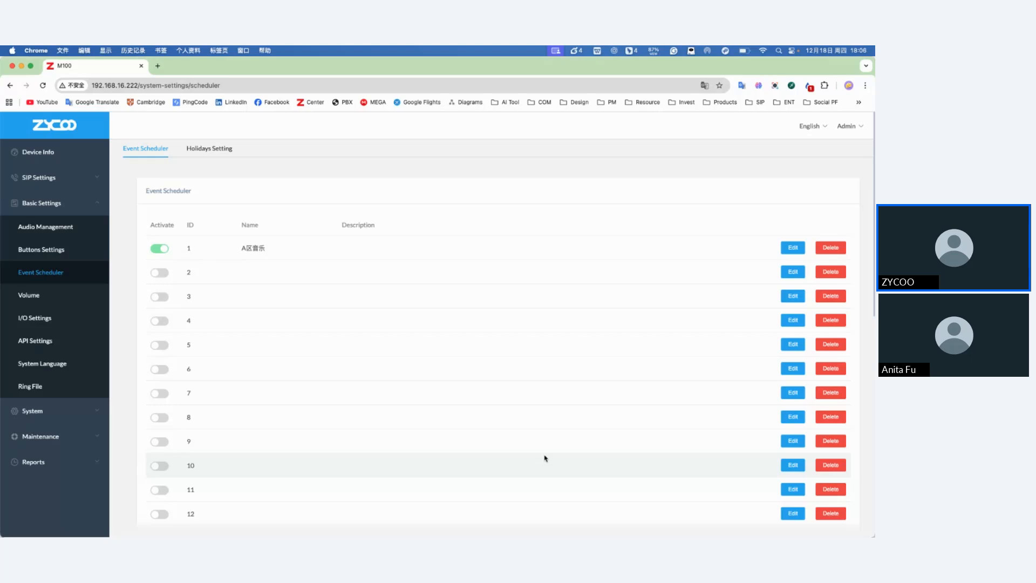
# Mark January 1 to 26, 2025 as holidays in the holiday calendar, and return to the event list.
pyautogui.click(229, 158)
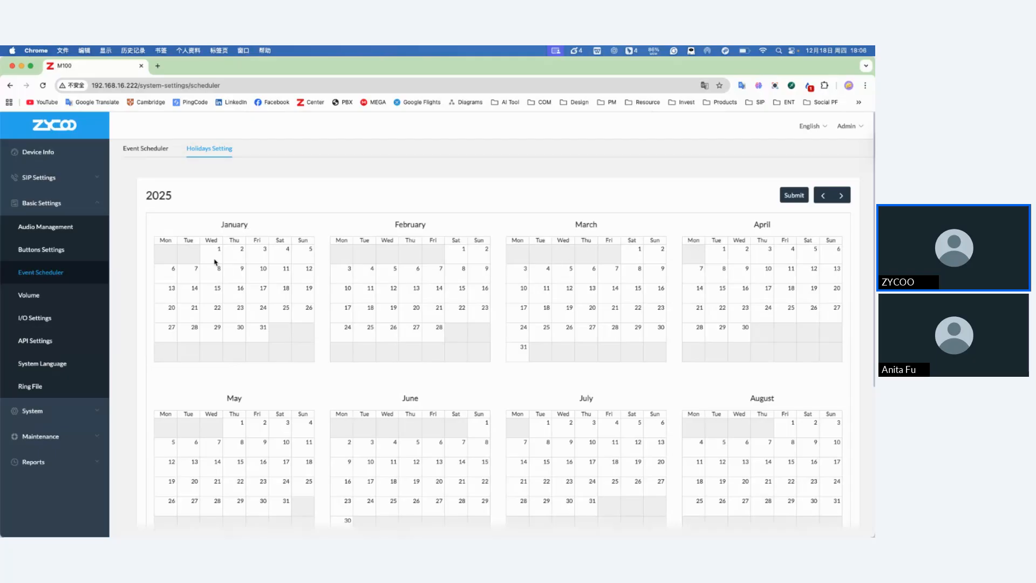
pyautogui.moveTo(213, 258); pyautogui.dragTo(303, 310)
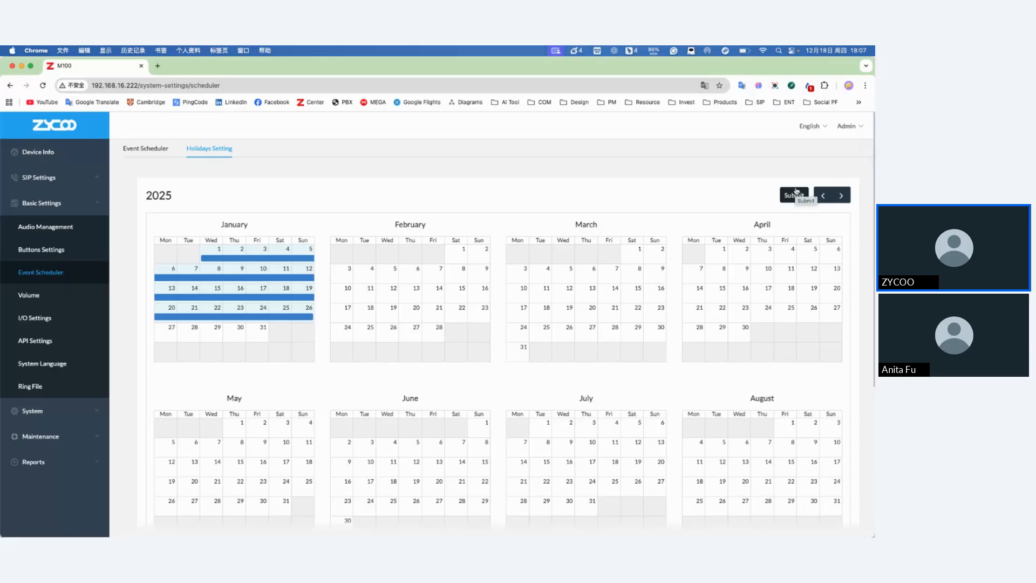
pyautogui.click(145, 150)
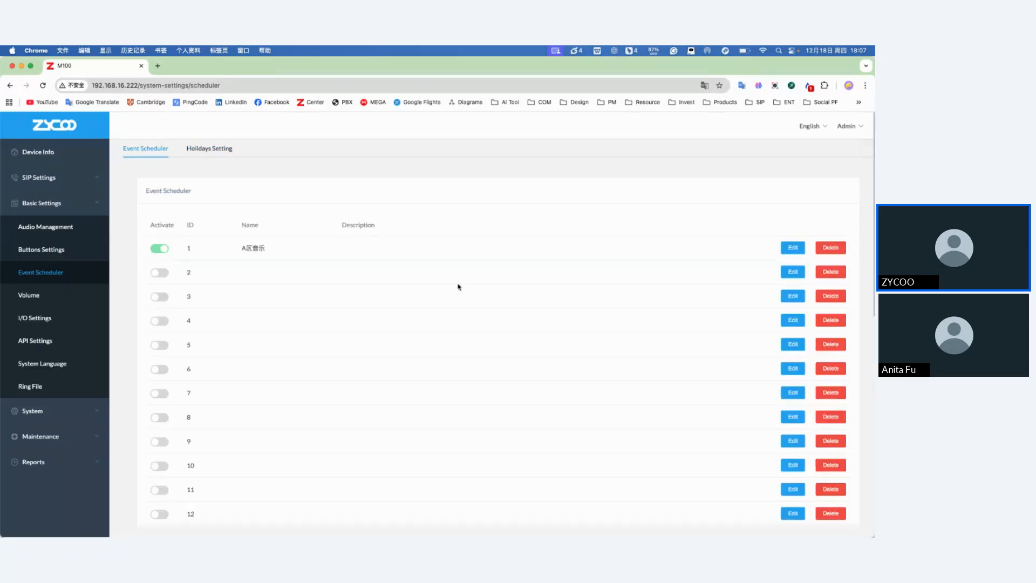
# Reopen the time settings of event 2, toggle holiday exceptions, and cancel the settings without submitting.
pyautogui.click(792, 272)
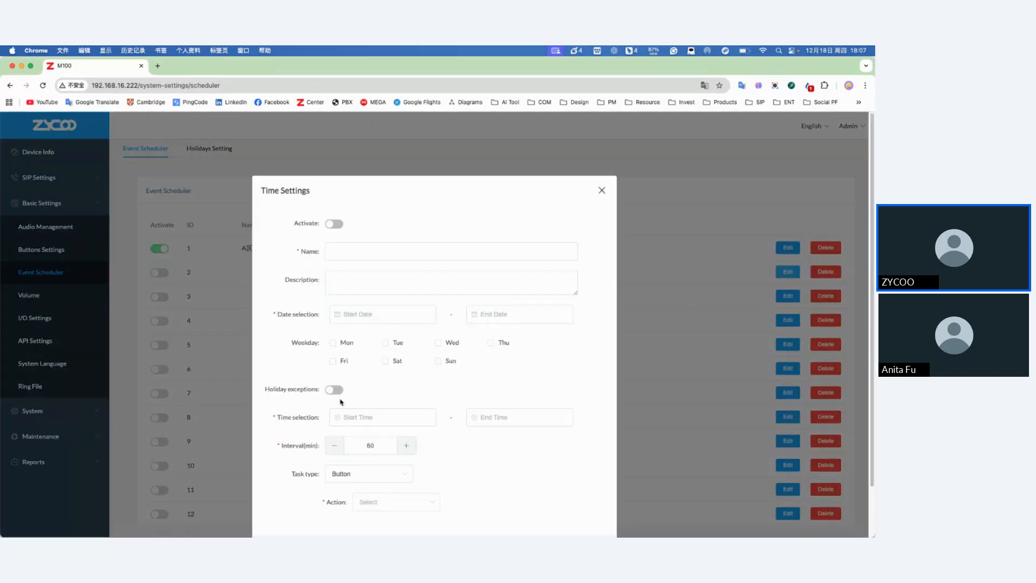
pyautogui.scroll(-3, 331, 399)
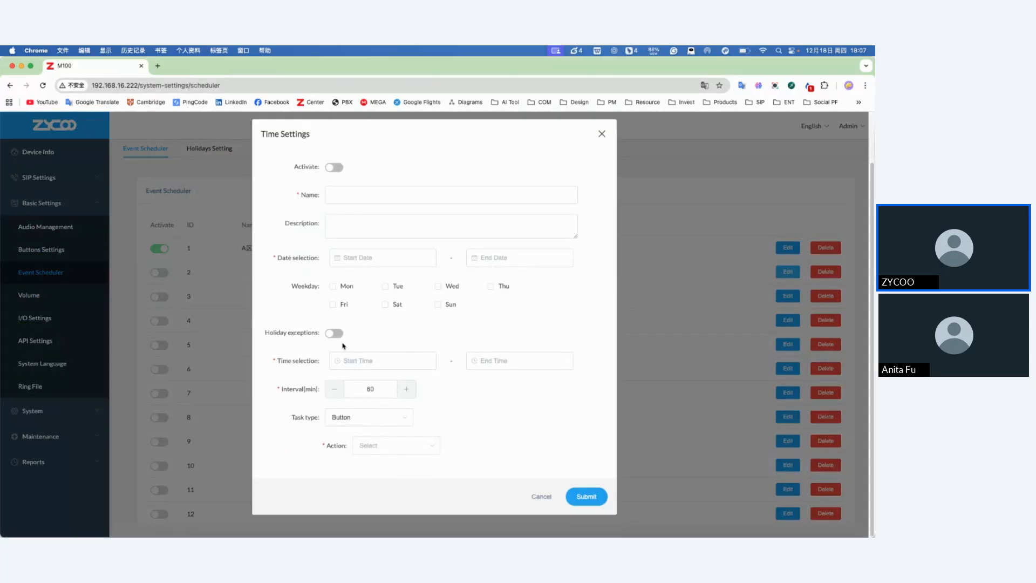
pyautogui.click(334, 333)
pyautogui.click(535, 498)
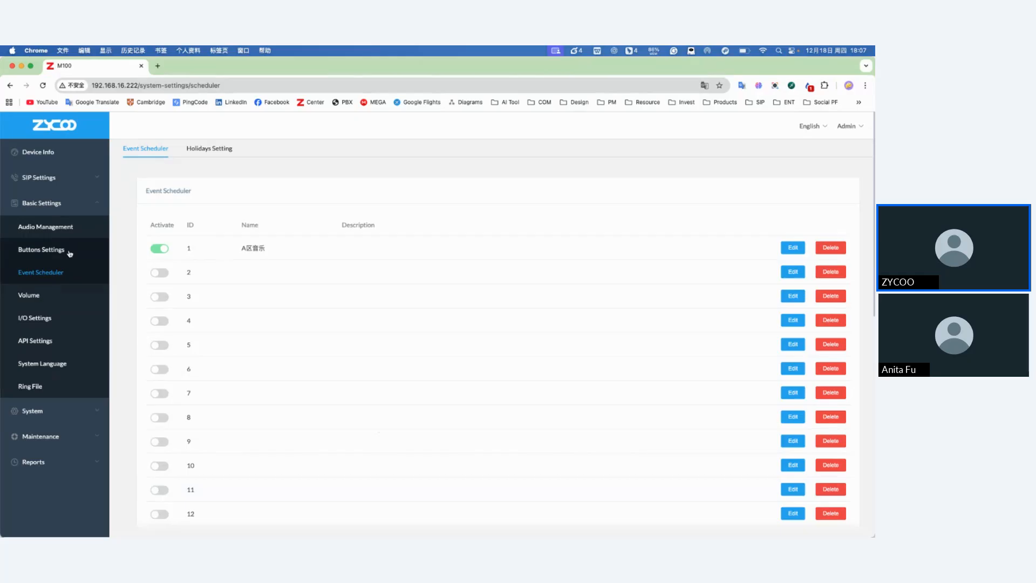
# View the first page of button assignments in Buttons Settings, and return to the Event Scheduler.
pyautogui.click(70, 254)
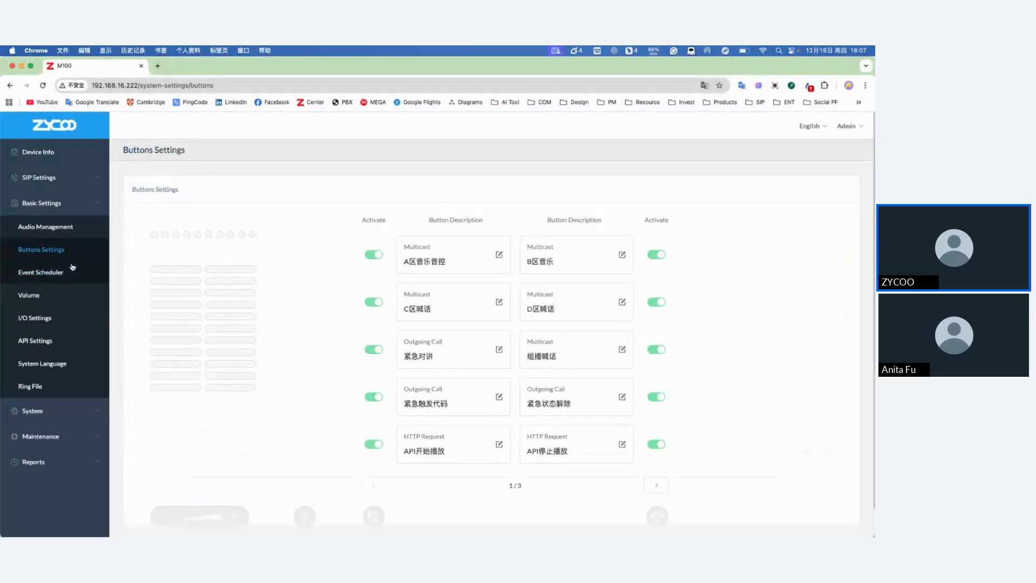
pyautogui.click(71, 268)
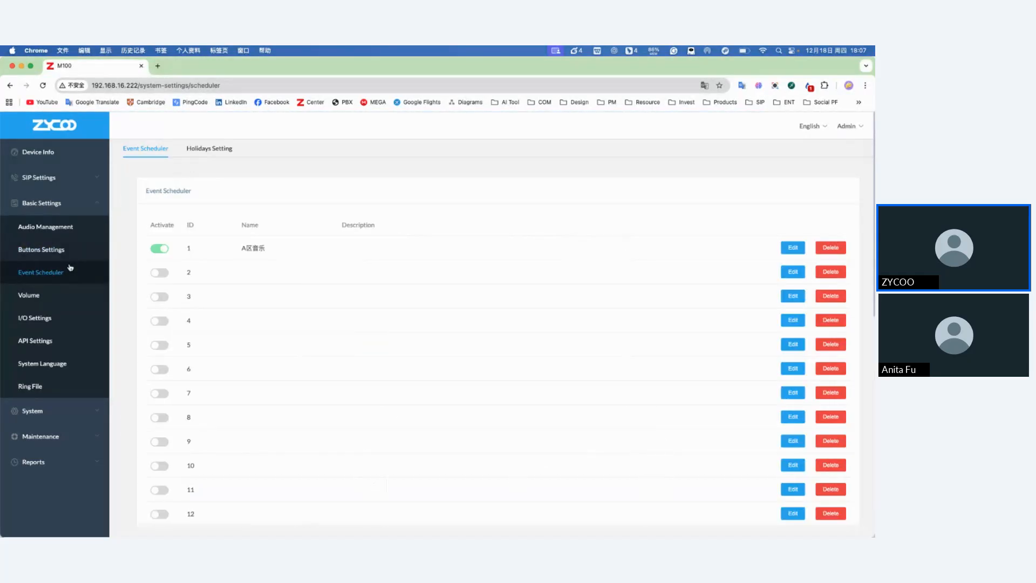